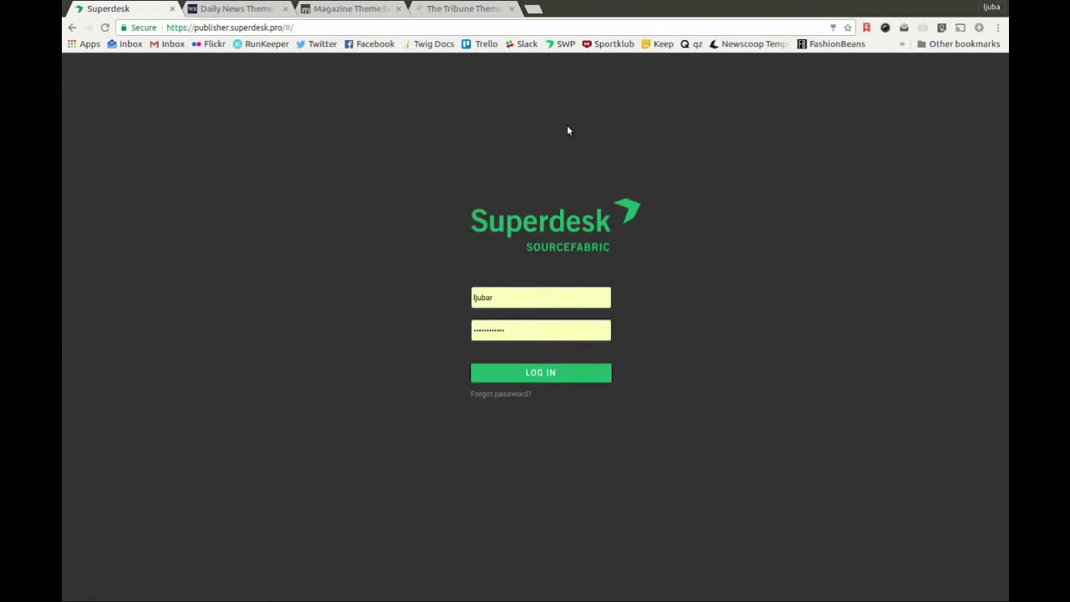
- Log in with the prefilled credentials and open the Publisher's Output Settings overview of websites
left_click(532, 381)
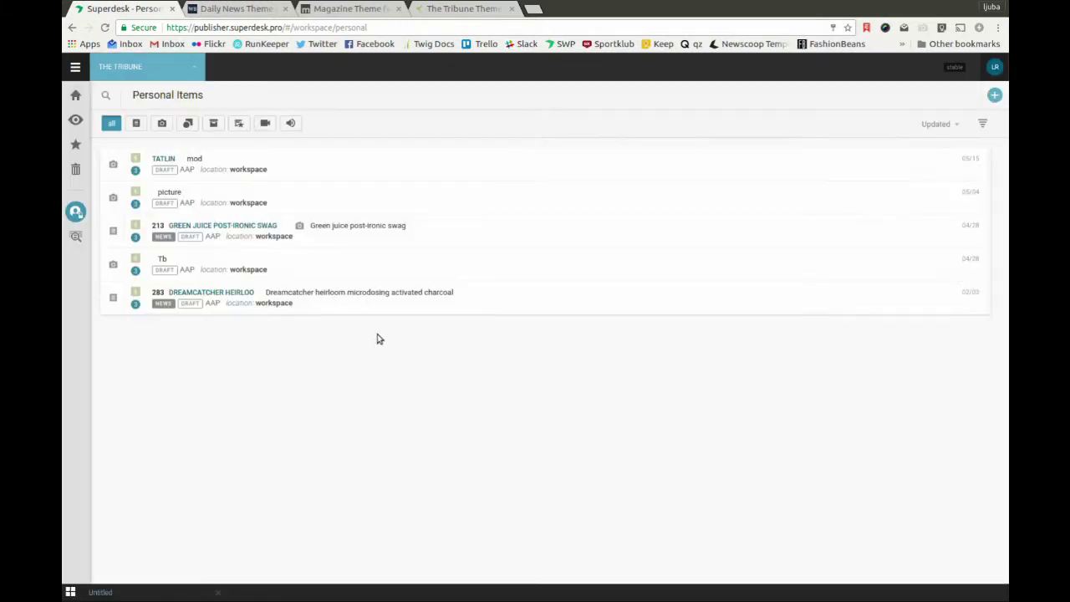
left_click(72, 70)
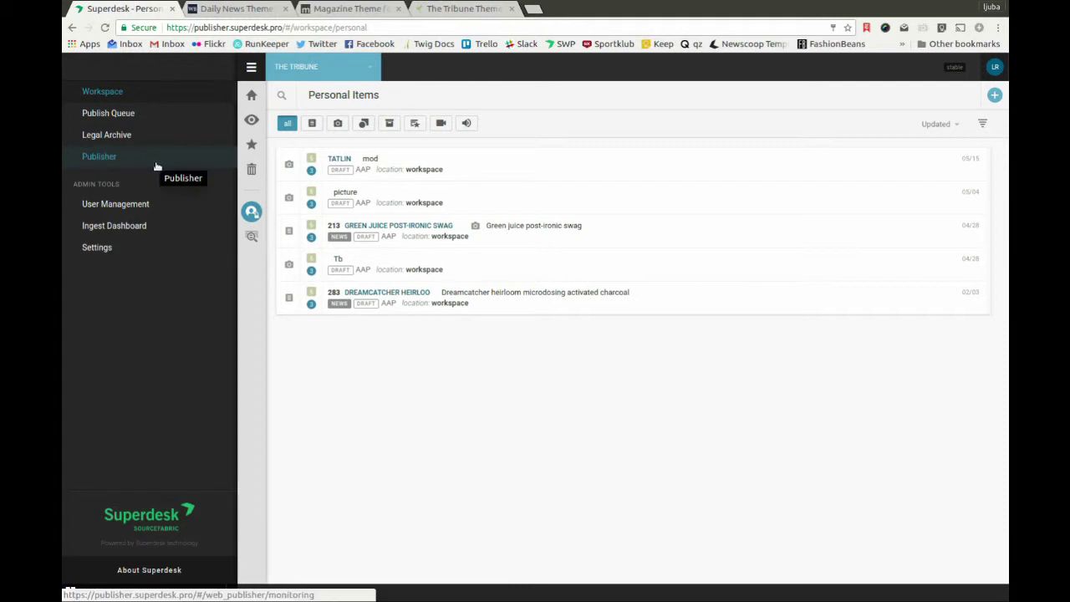
left_click(181, 158)
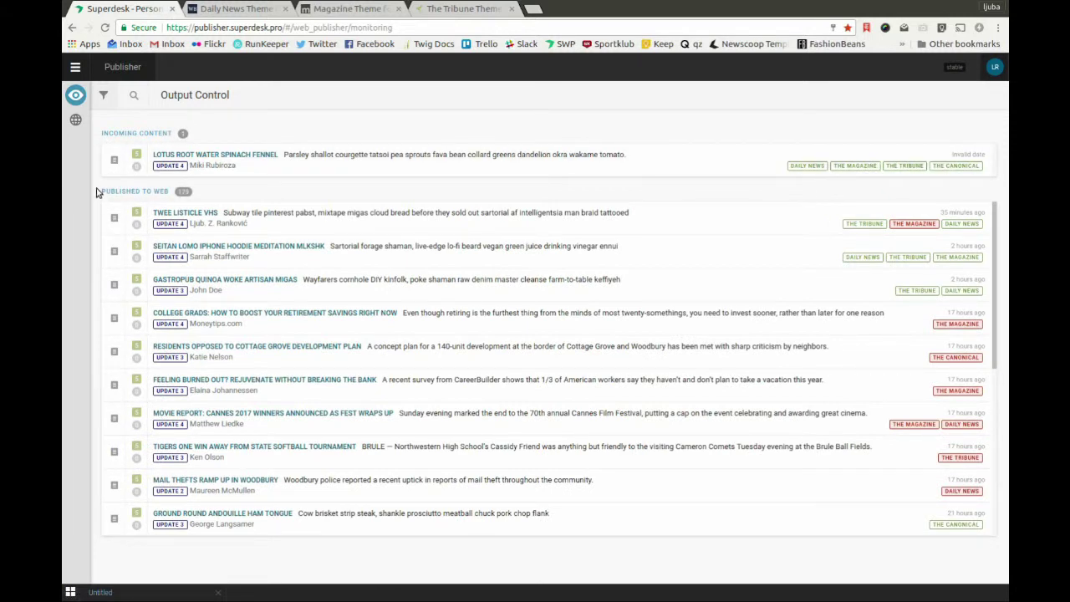
left_click(75, 121)
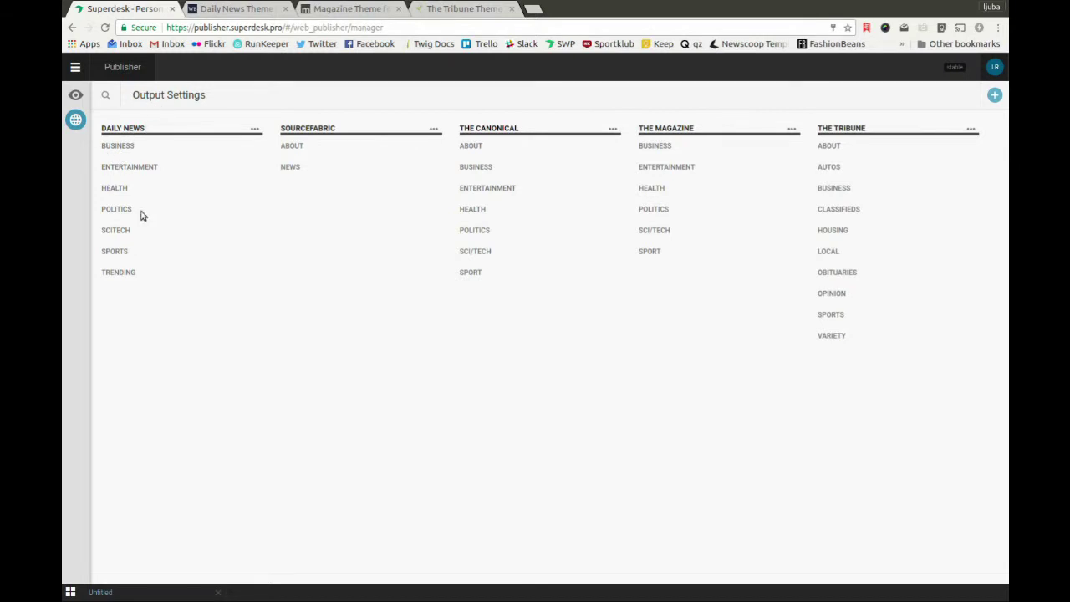
- Look over the Daily News theme's live homepage and return to the Output Settings
left_click(234, 11)
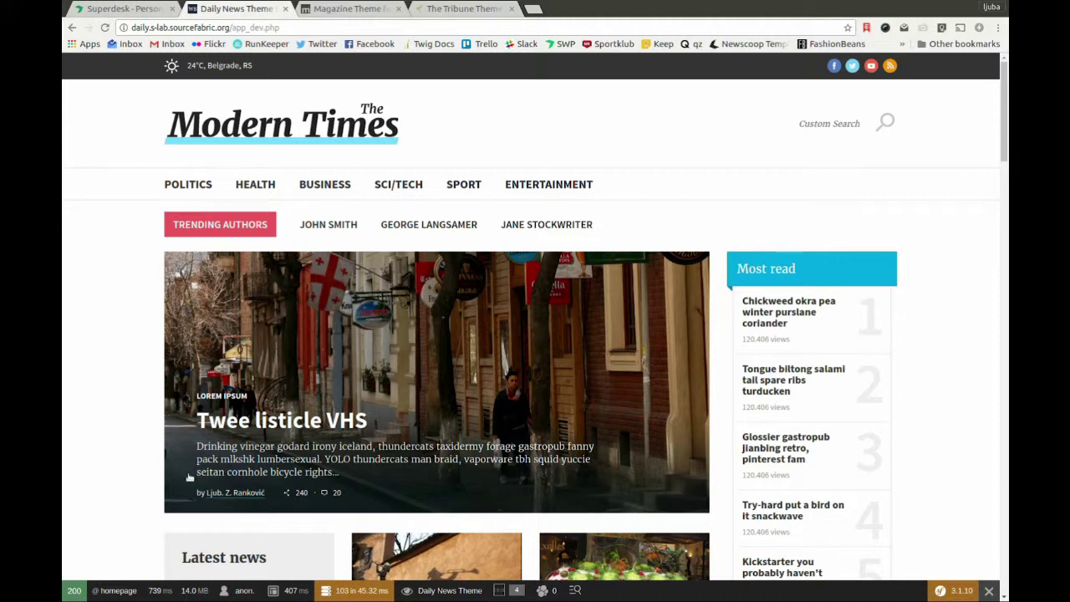
scroll(648, 333, "down", 1)
scroll(648, 333, "down", 3)
scroll(648, 333, "up", 4)
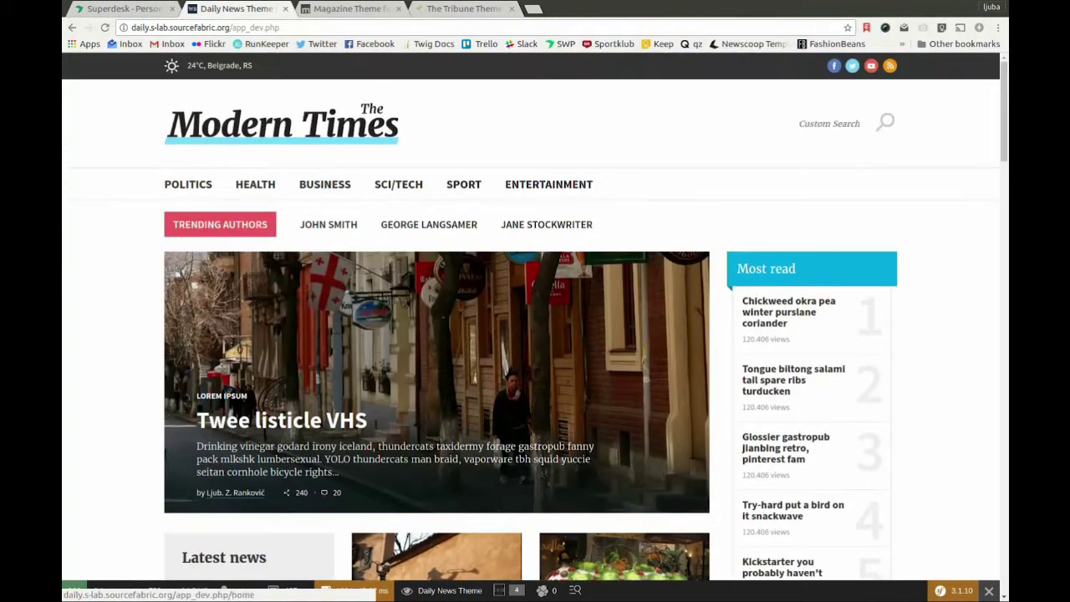
left_click(134, 10)
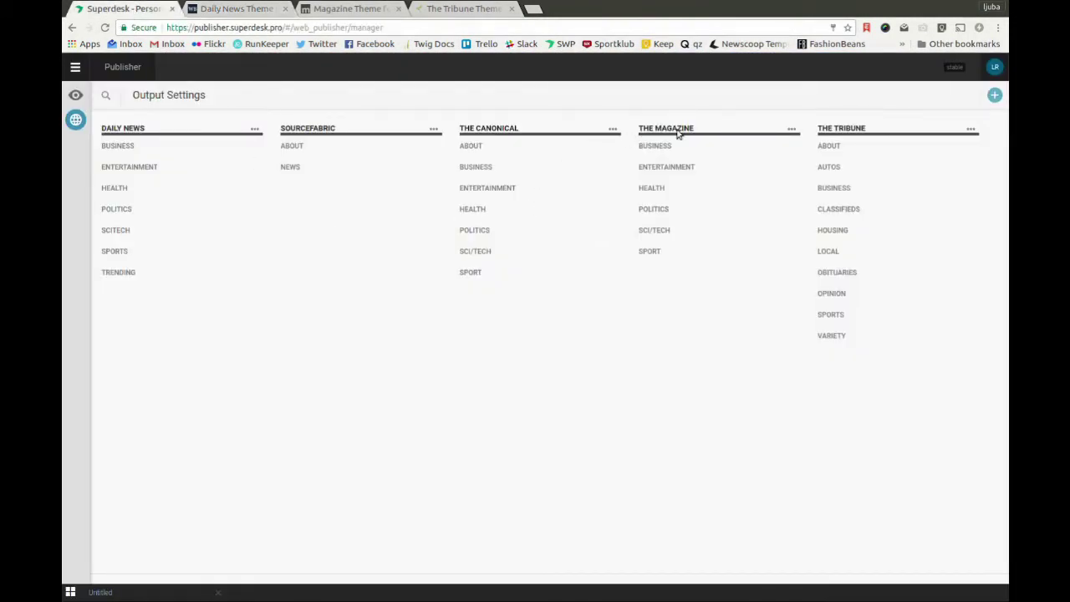
- Look over the Magazine theme's live homepage and return to the Output Settings
left_click(339, 8)
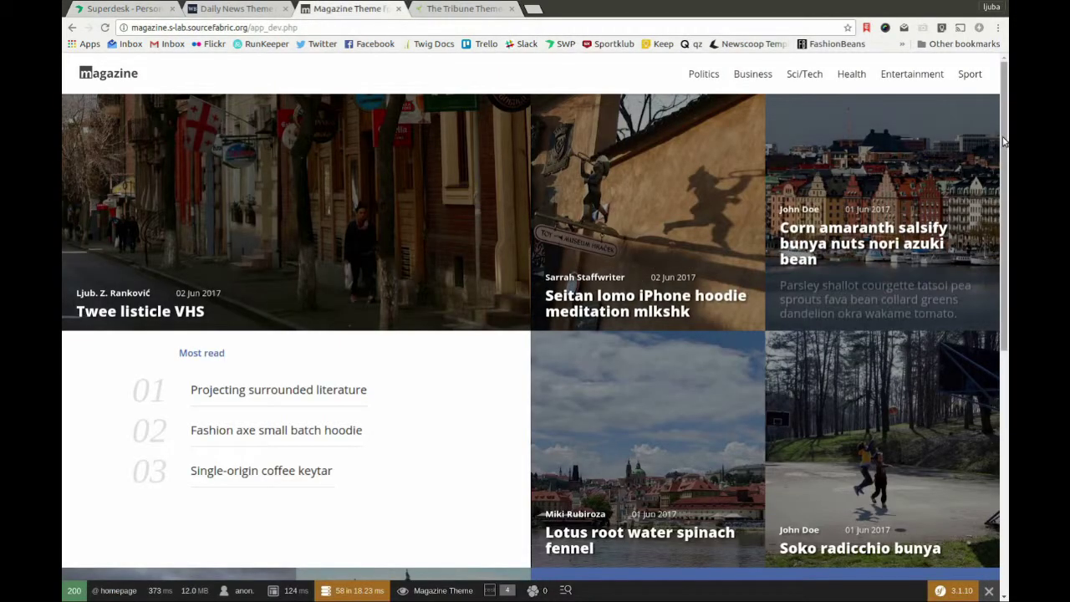
scroll(1005, 180, "down", 1)
left_click_drag(1006, 180, 966, 7)
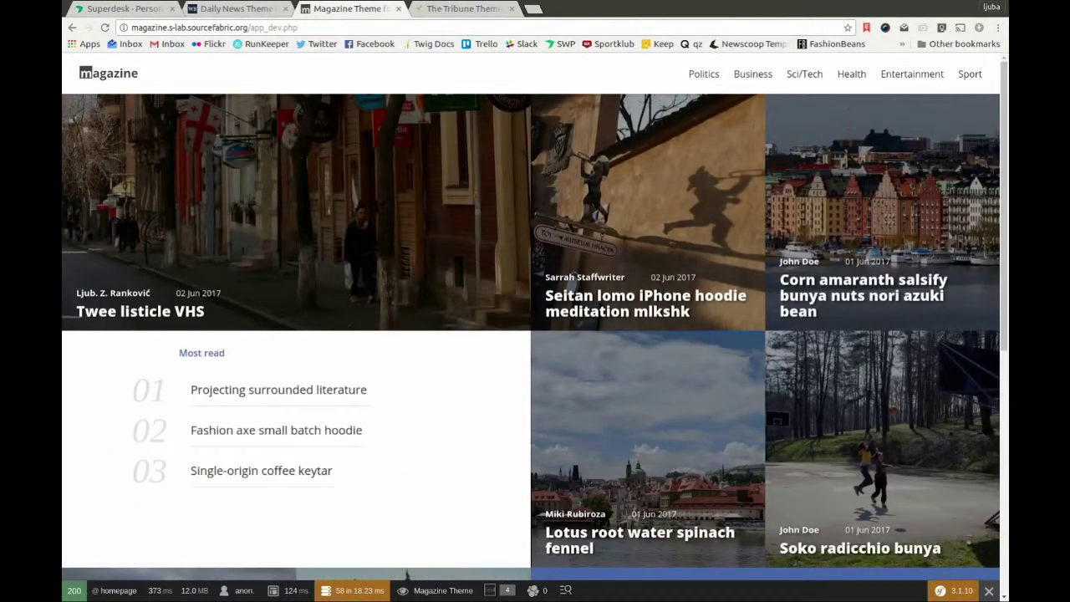
left_click(103, 7)
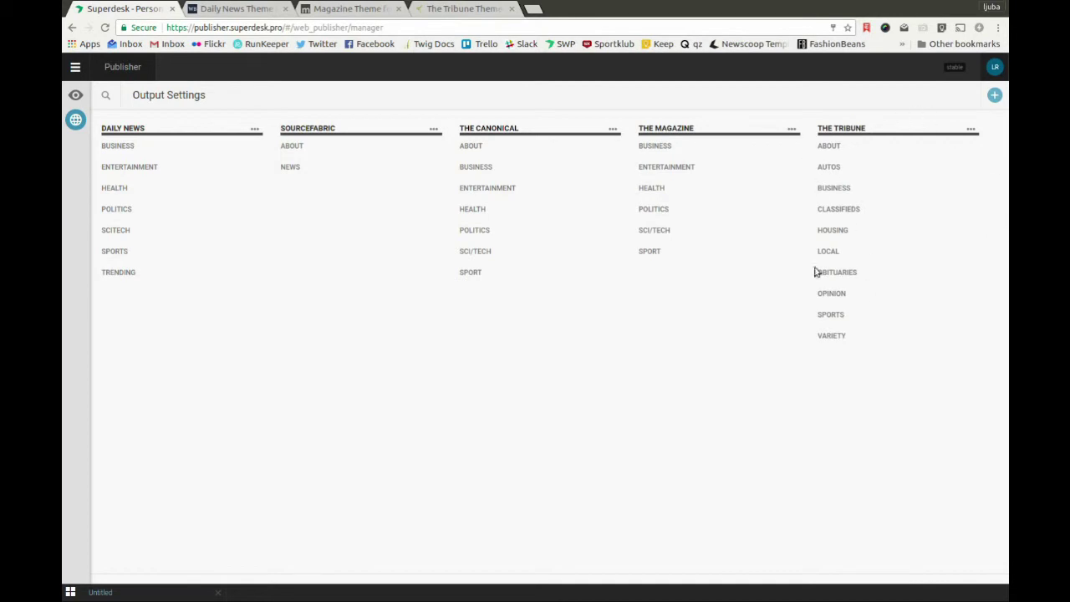
- Look over The Tribune theme's live homepage and return to the Output Settings
left_click(463, 8)
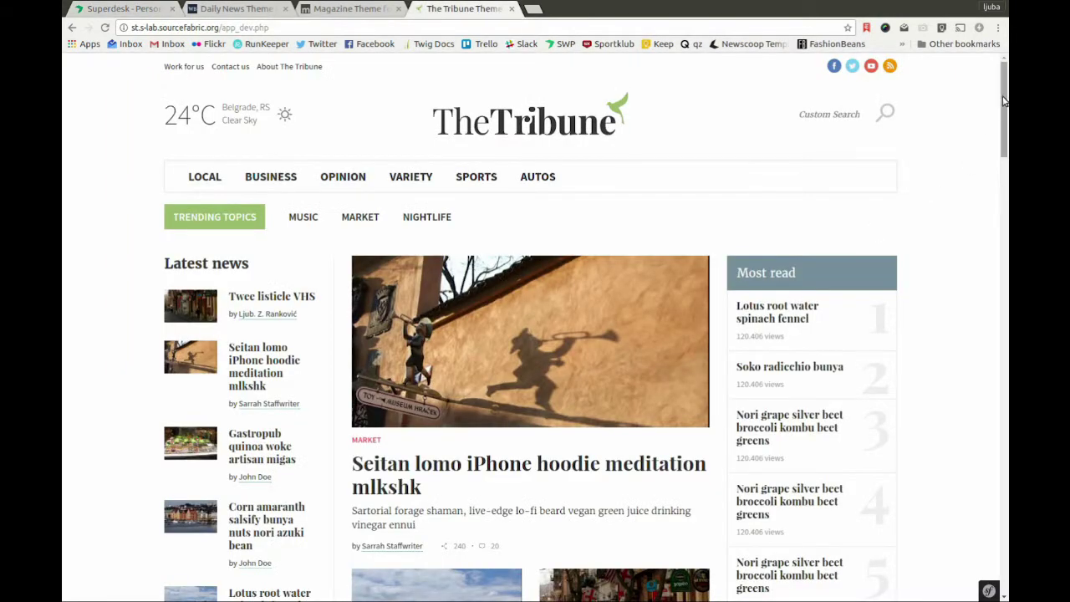
scroll(1004, 127, "down", 2)
scroll(1004, 128, "down", 8)
scroll(1003, 125, "up", 9)
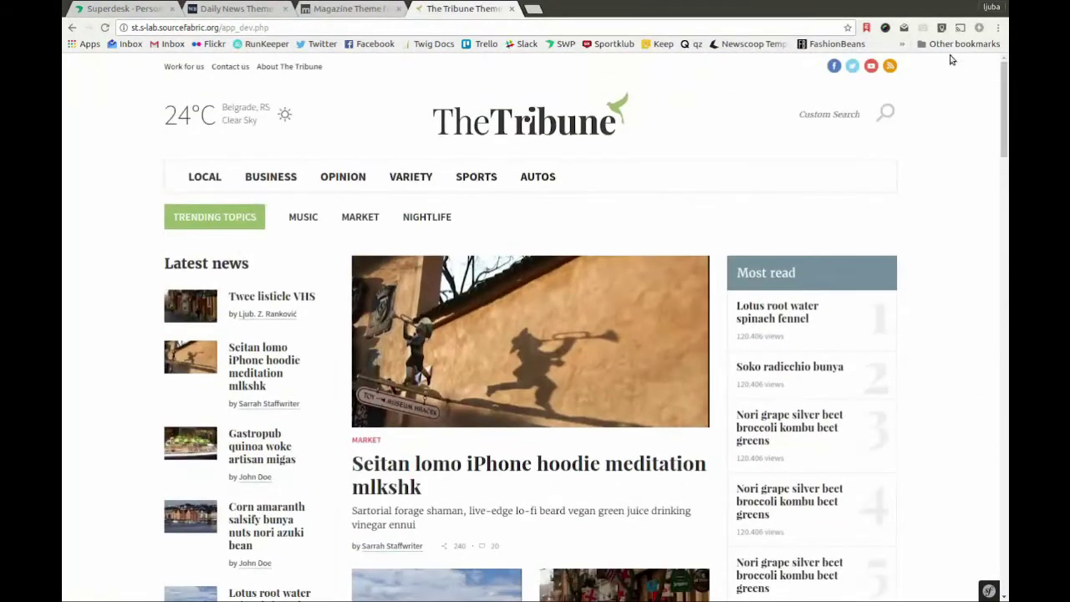
left_click(109, 8)
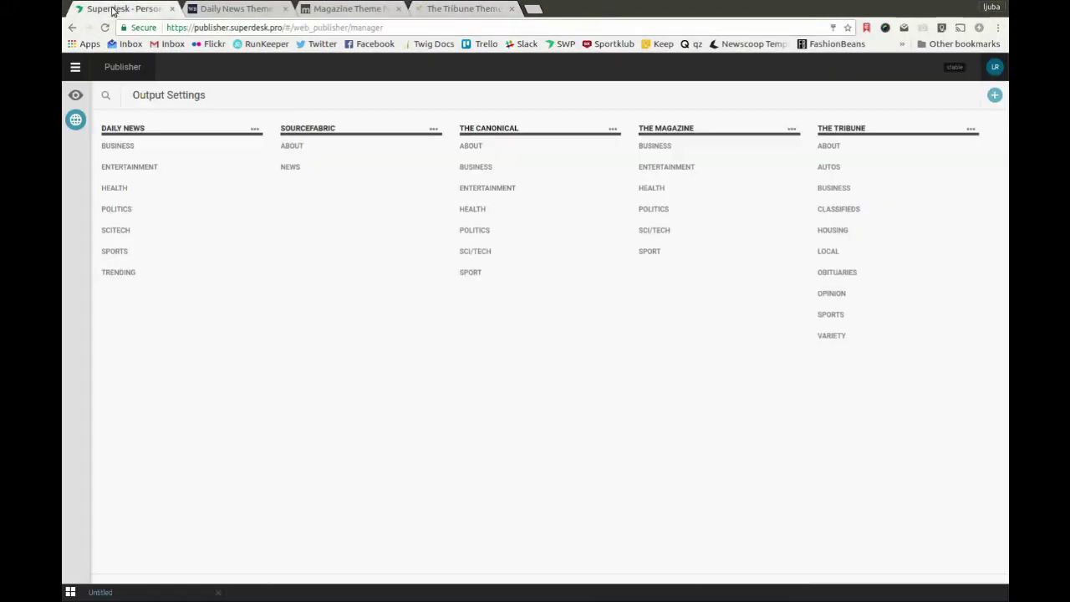
- Open the management settings of The Tribune website and show its list of routes
left_click(972, 129)
left_click(921, 153)
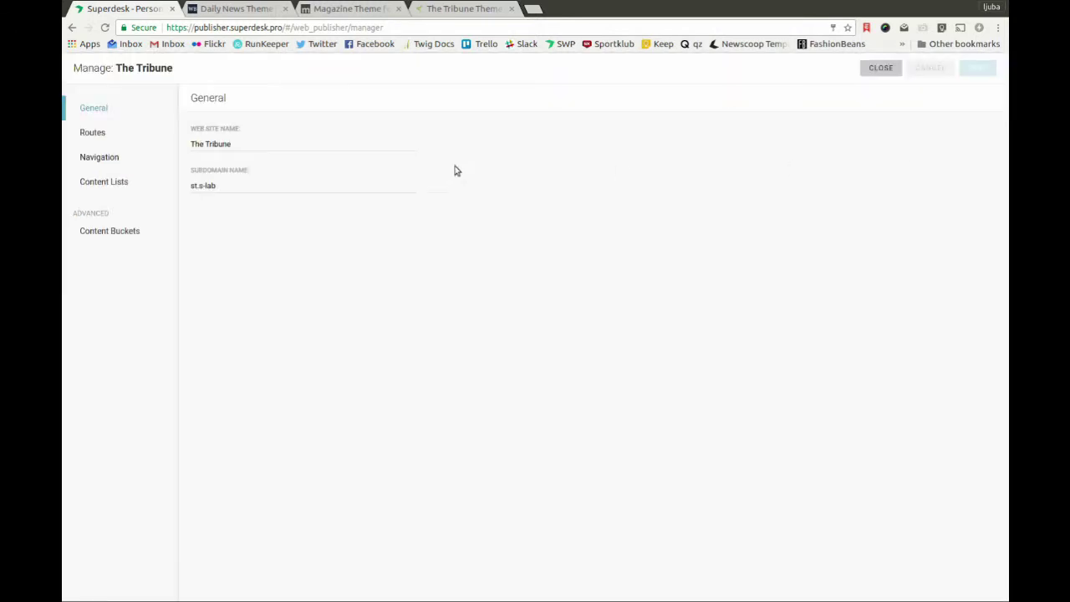
left_click(93, 136)
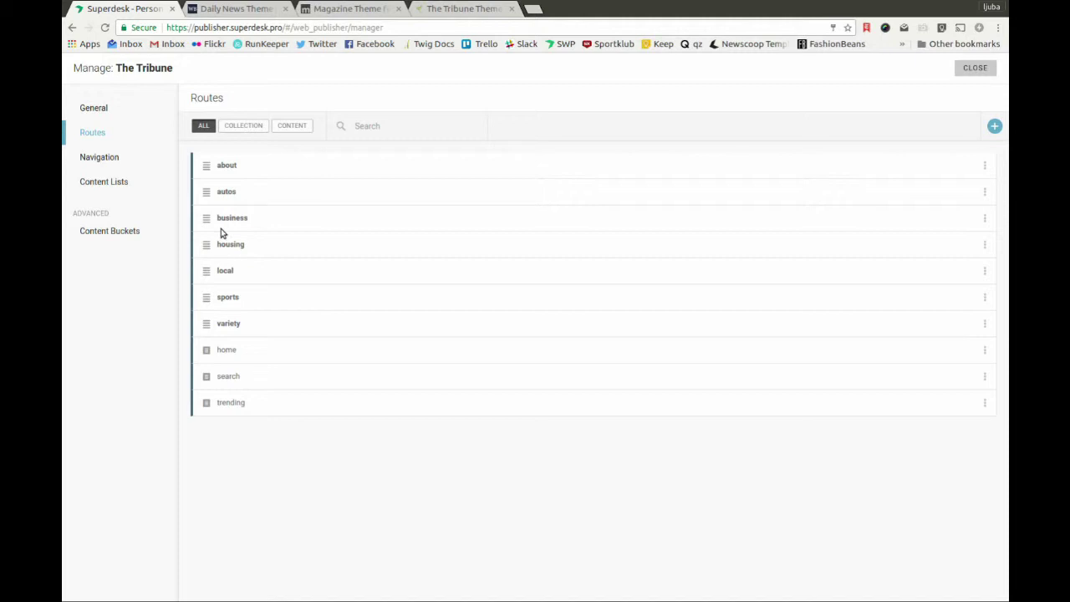
- Open the local route for editing and examine its available type and parent options without changing them
left_click(986, 269)
left_click(907, 290)
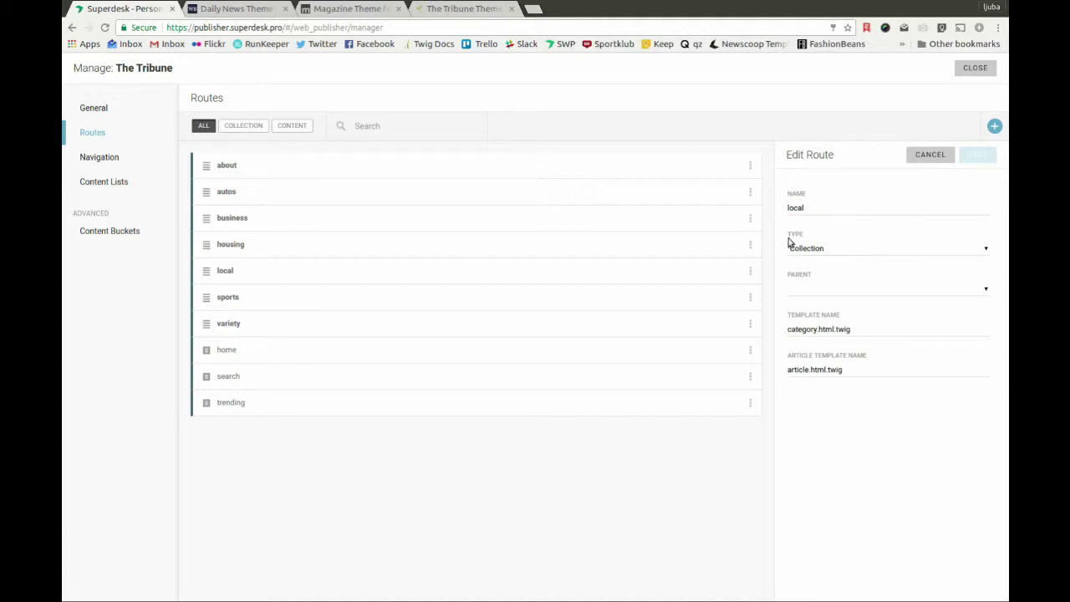
left_click(863, 251)
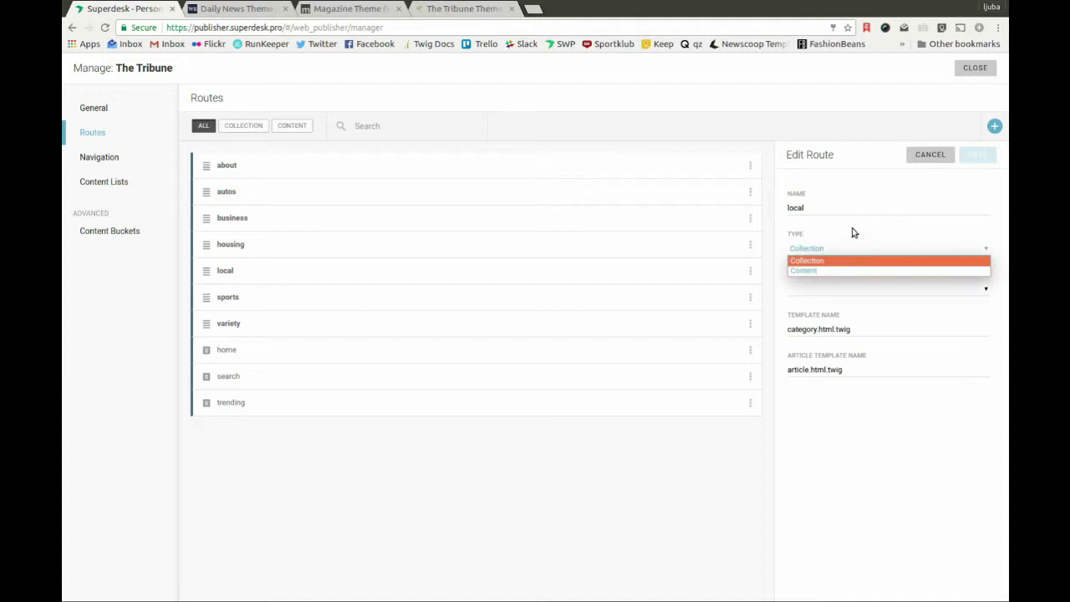
left_click(854, 233)
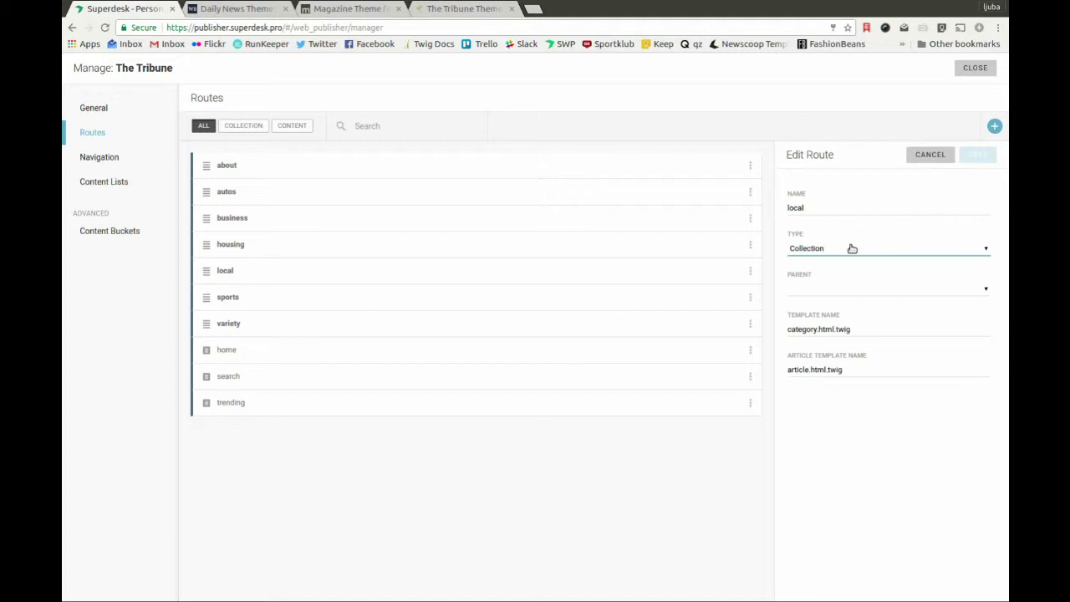
left_click(852, 249)
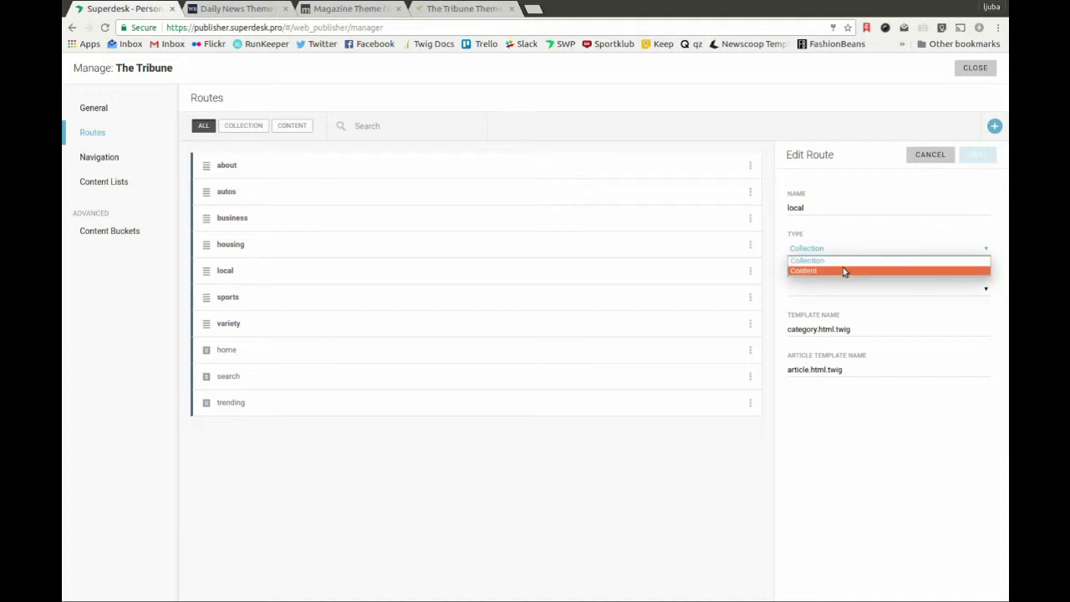
left_click(847, 229)
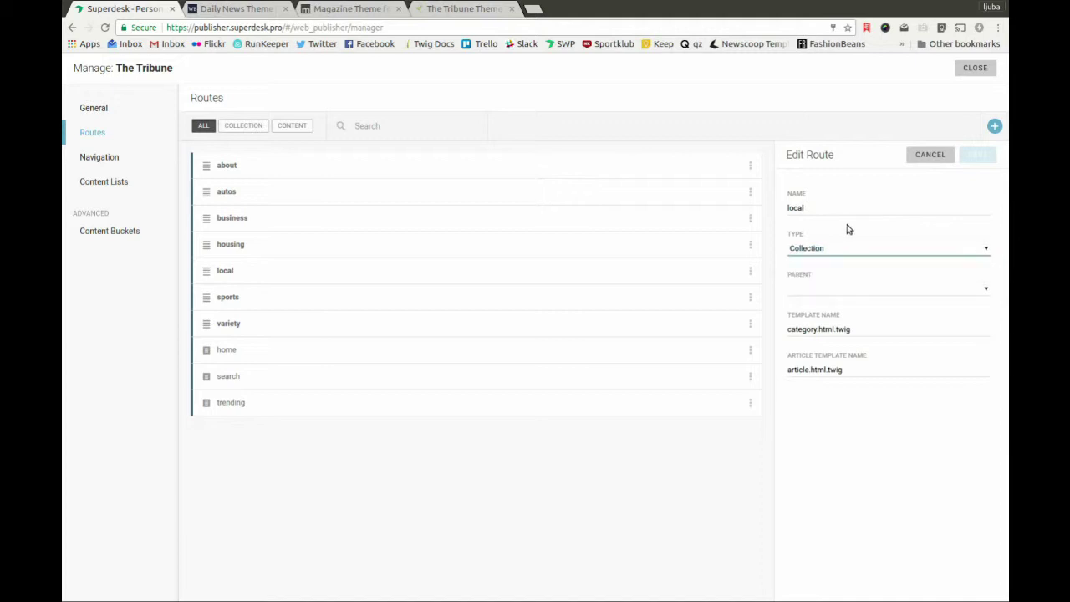
left_click(839, 291)
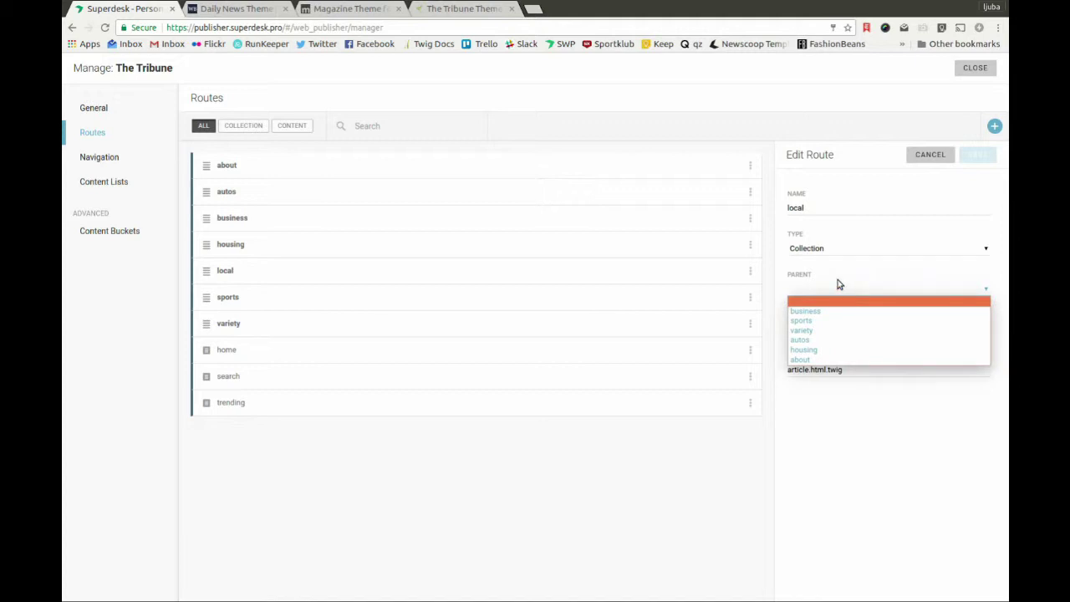
left_click(839, 285)
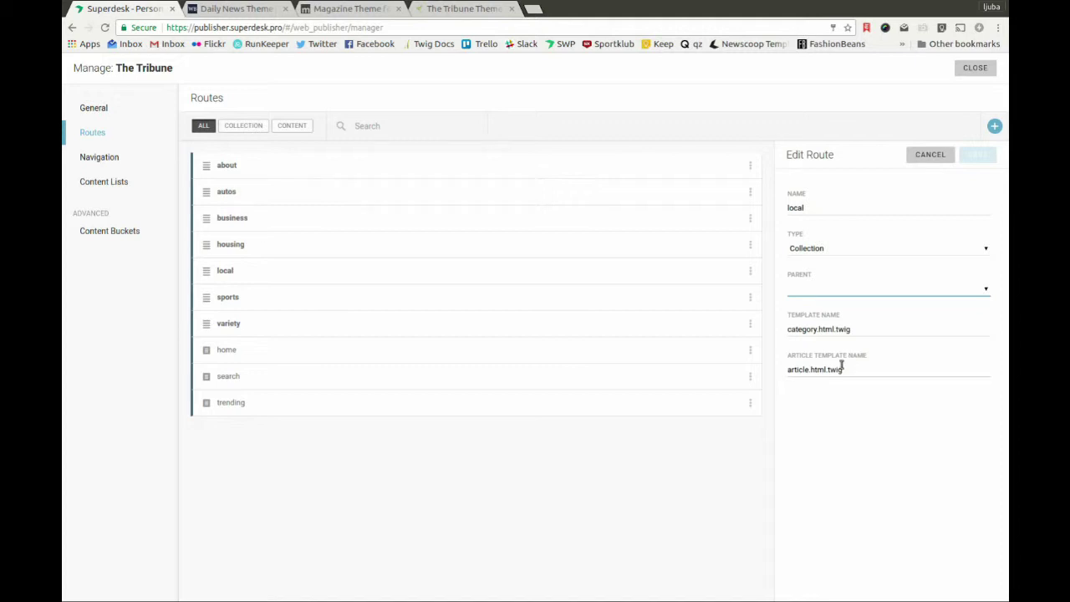
- Show The Tribune's navigation menus and compare them with the header and footer menus on the live site
left_click(92, 161)
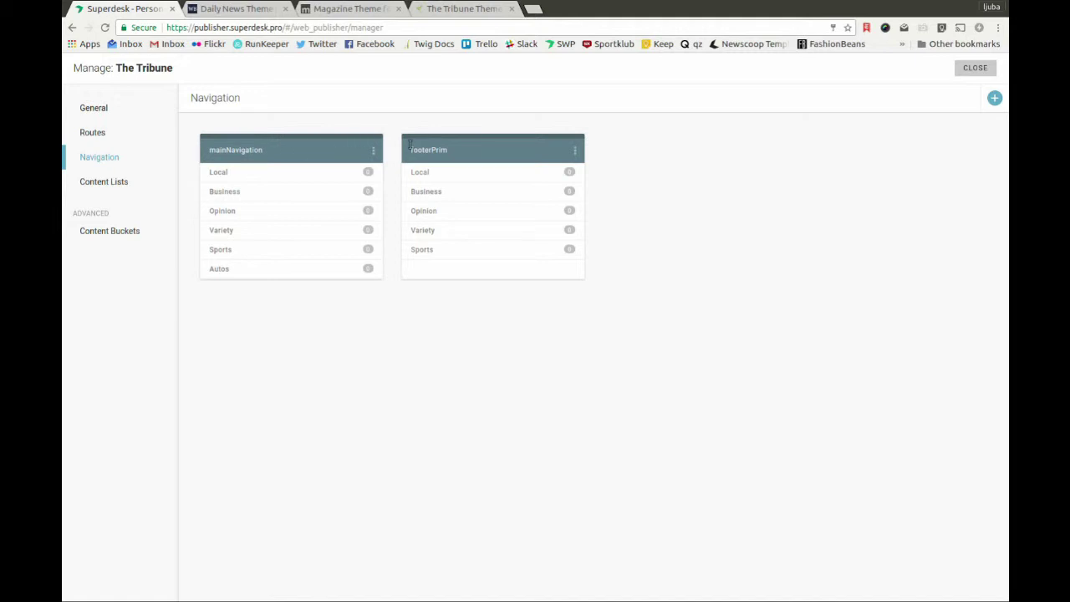
left_click(452, 10)
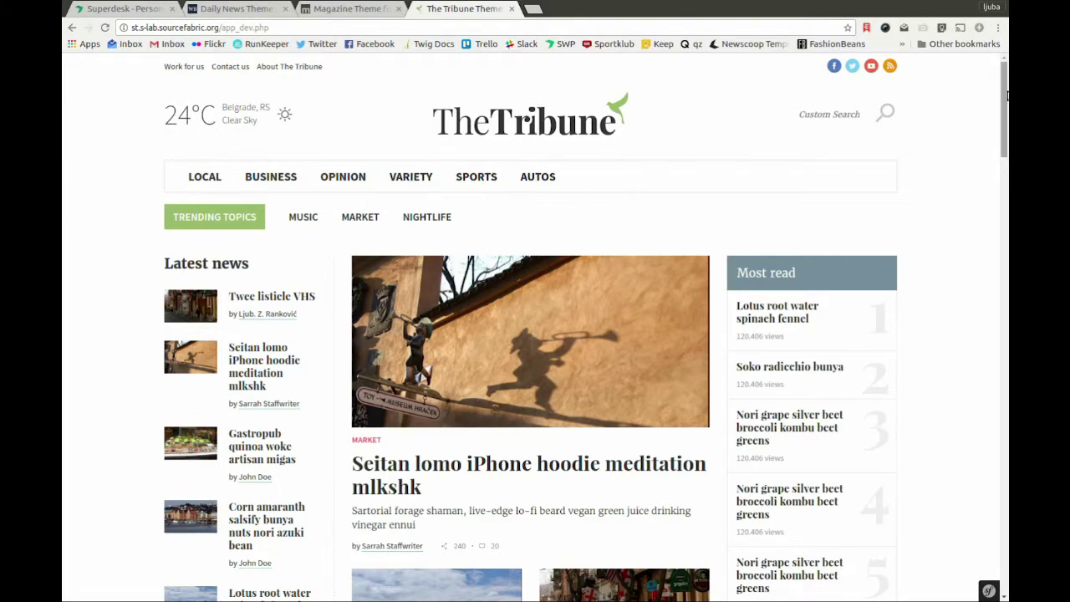
left_click_drag(1005, 104, 1004, 553)
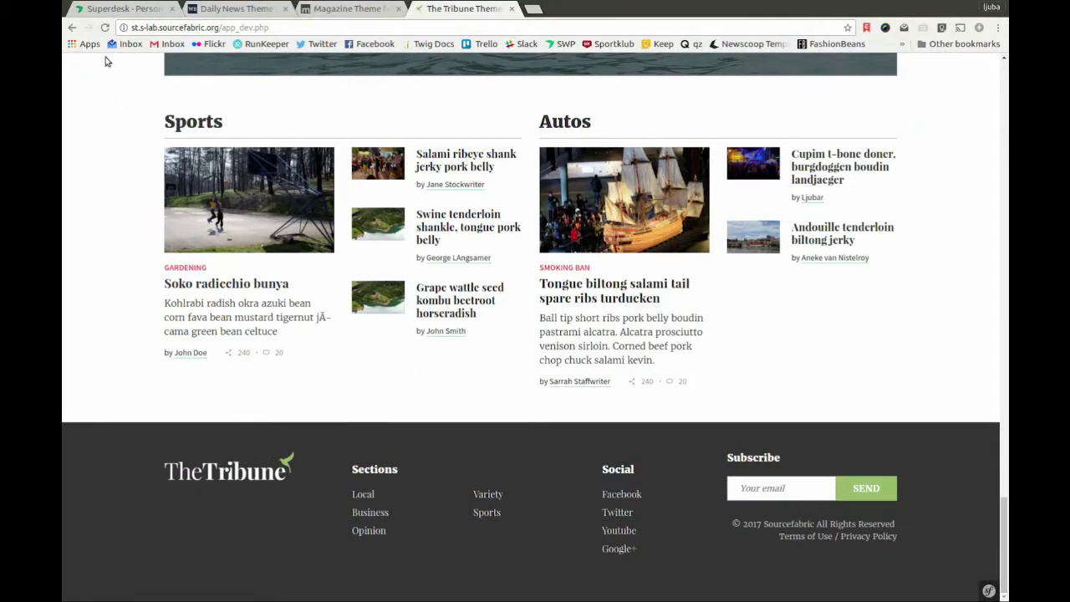
left_click(115, 8)
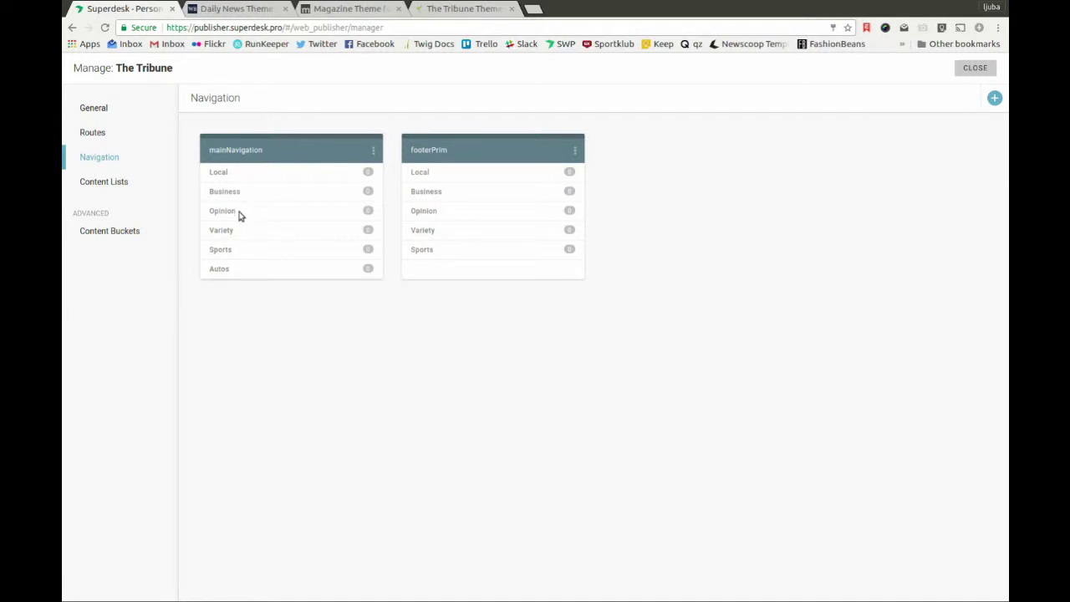
- Open the mainNavigation menu and bring up its local menu item for editing
left_click(371, 151)
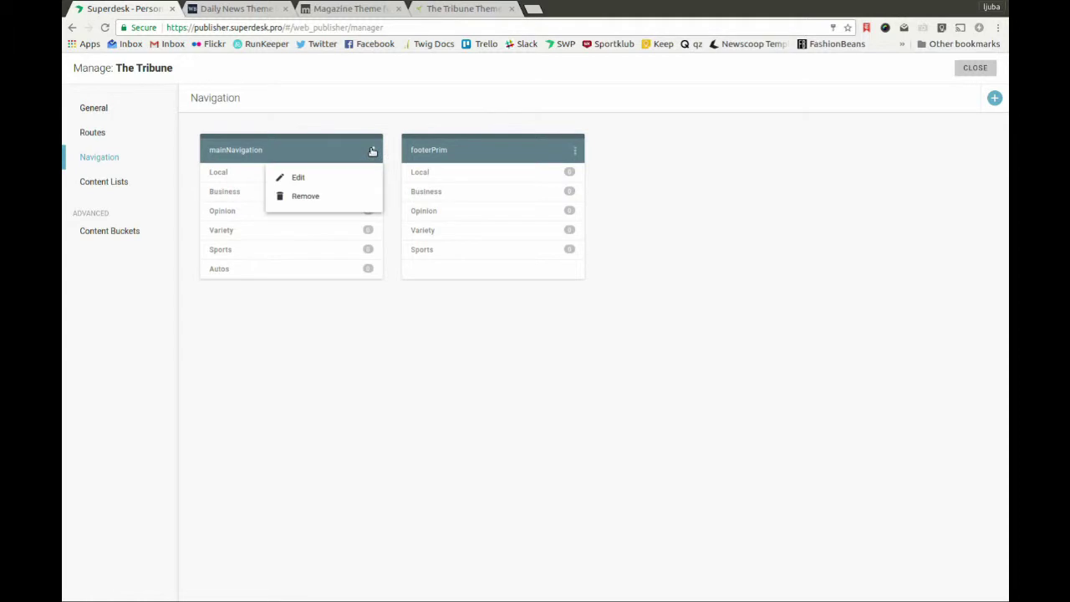
left_click(308, 177)
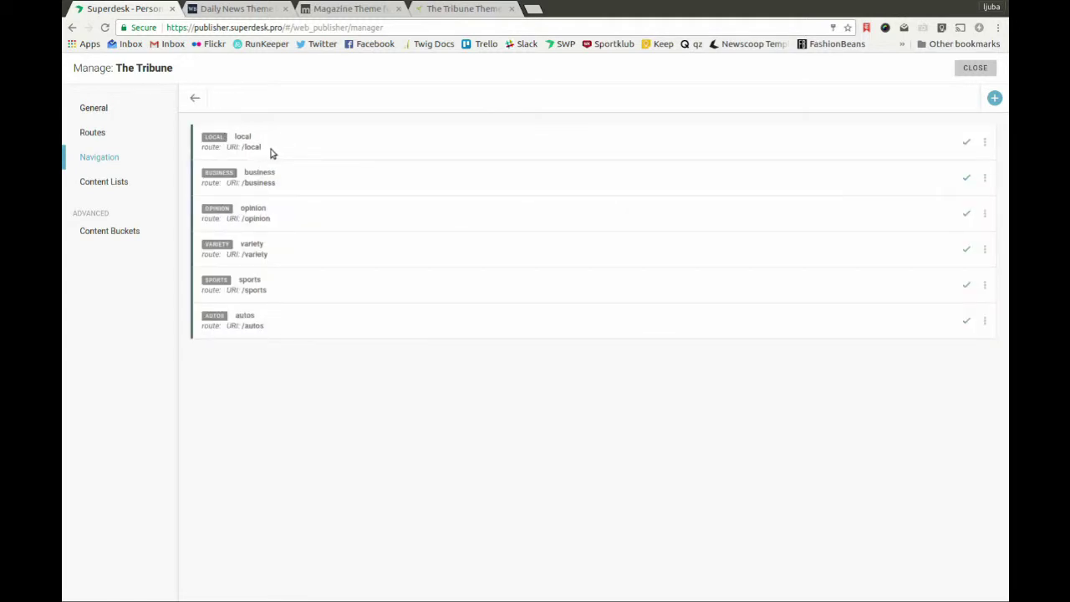
left_click(986, 143)
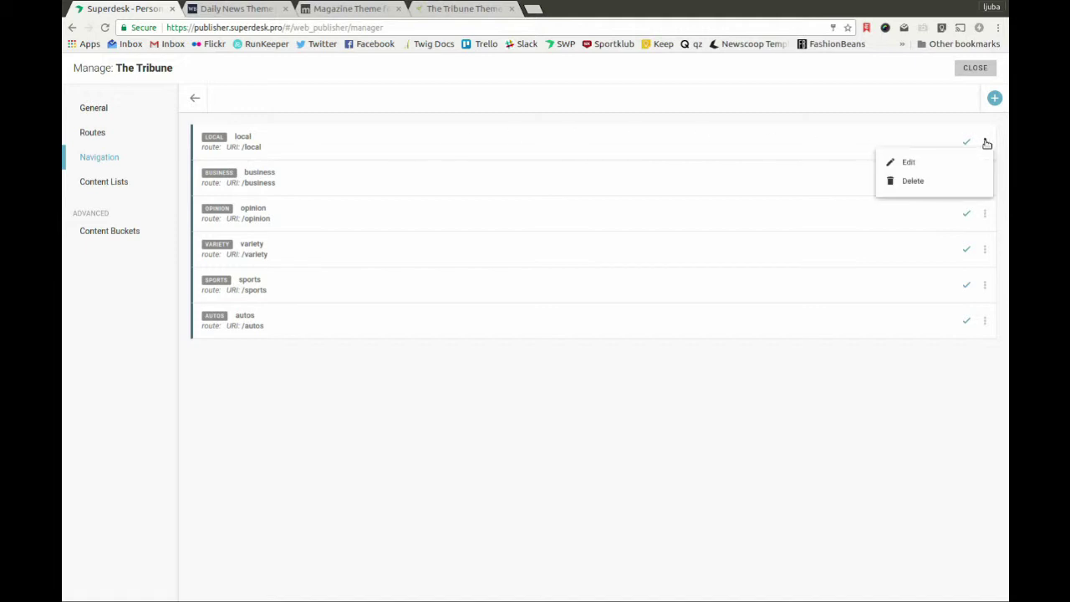
left_click(908, 164)
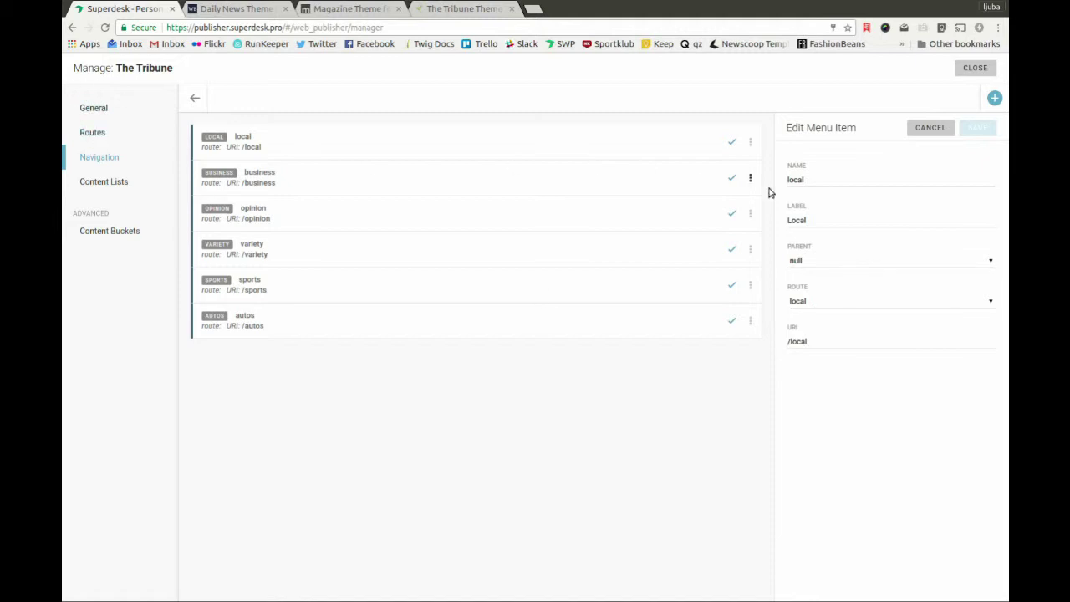
- Examine the local menu item's route and label fields, and return to the navigation overview without saving
left_click(881, 306)
left_click(878, 303)
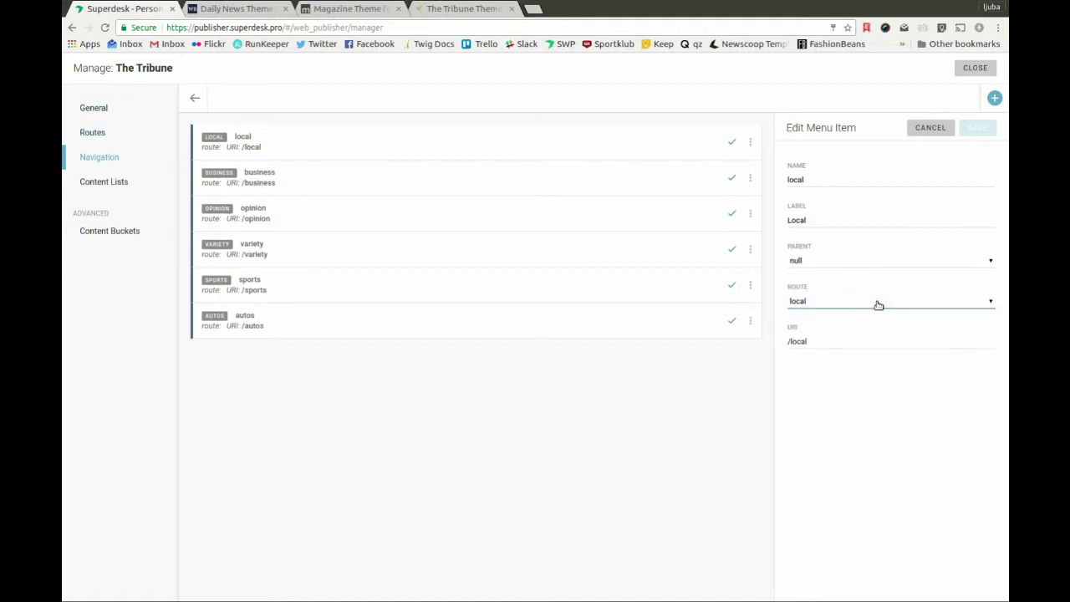
double_click(806, 218)
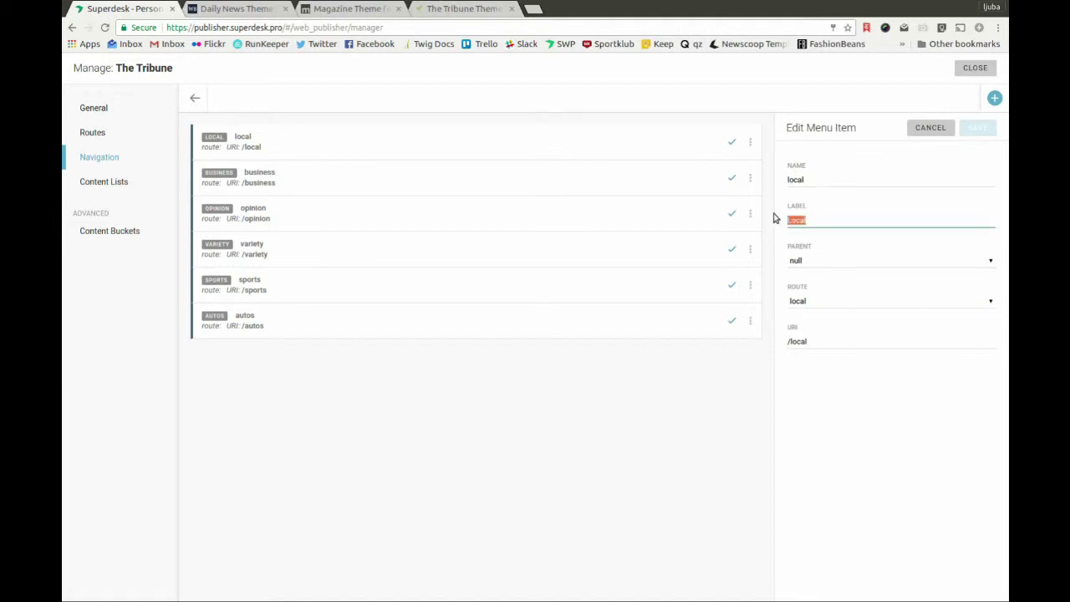
left_click(816, 220)
left_click(195, 98)
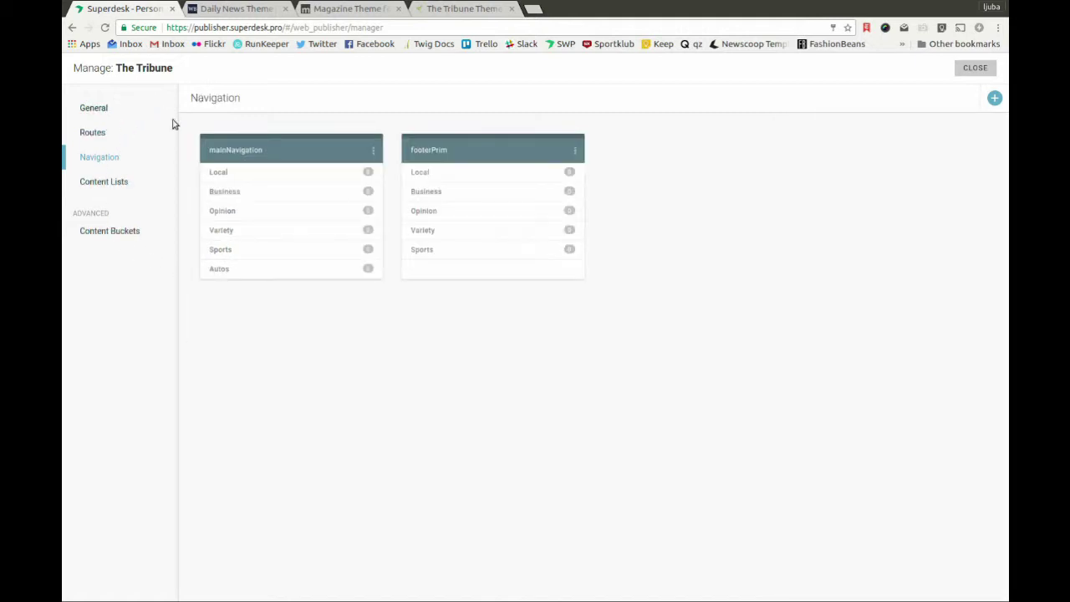
- Show The Tribune's content lists and filter them to automatic lists only
left_click(115, 182)
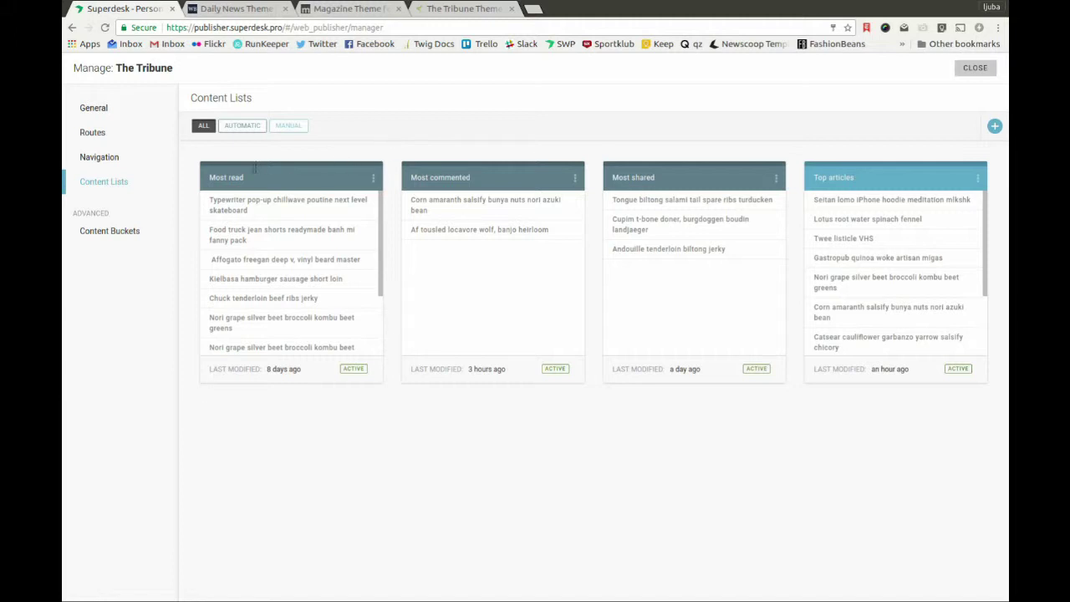
left_click(234, 130)
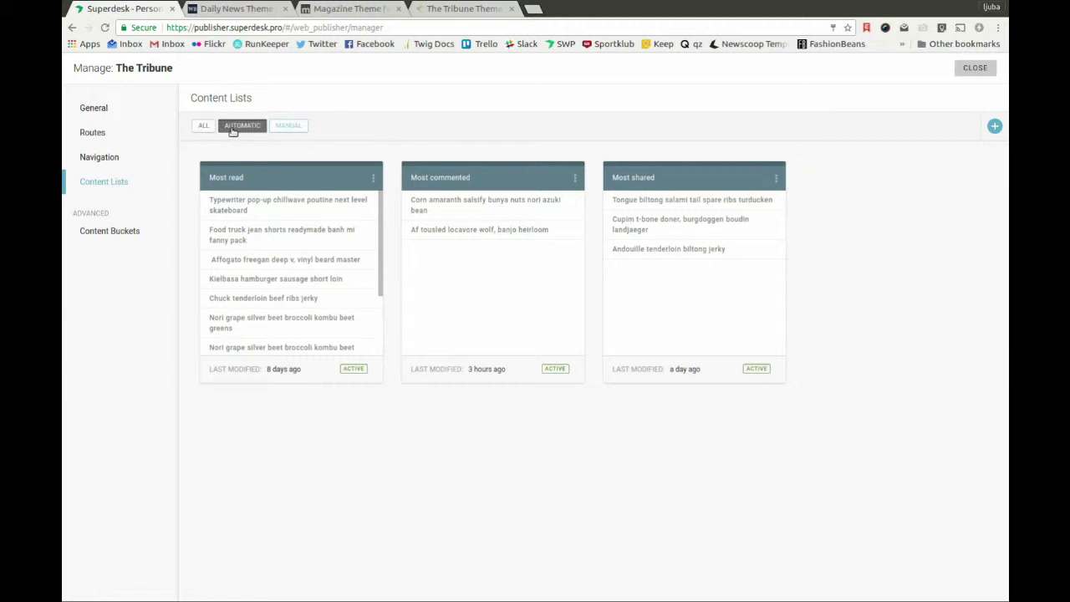
- Compare the manual and automatic content lists, and open the Most read list's automatic criteria
left_click(290, 126)
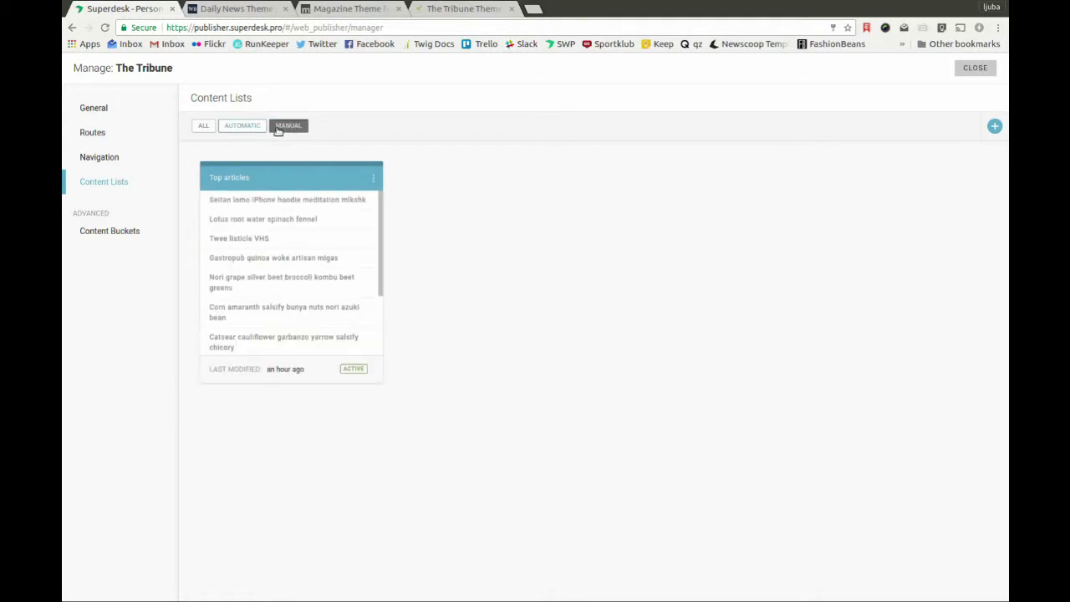
left_click(241, 131)
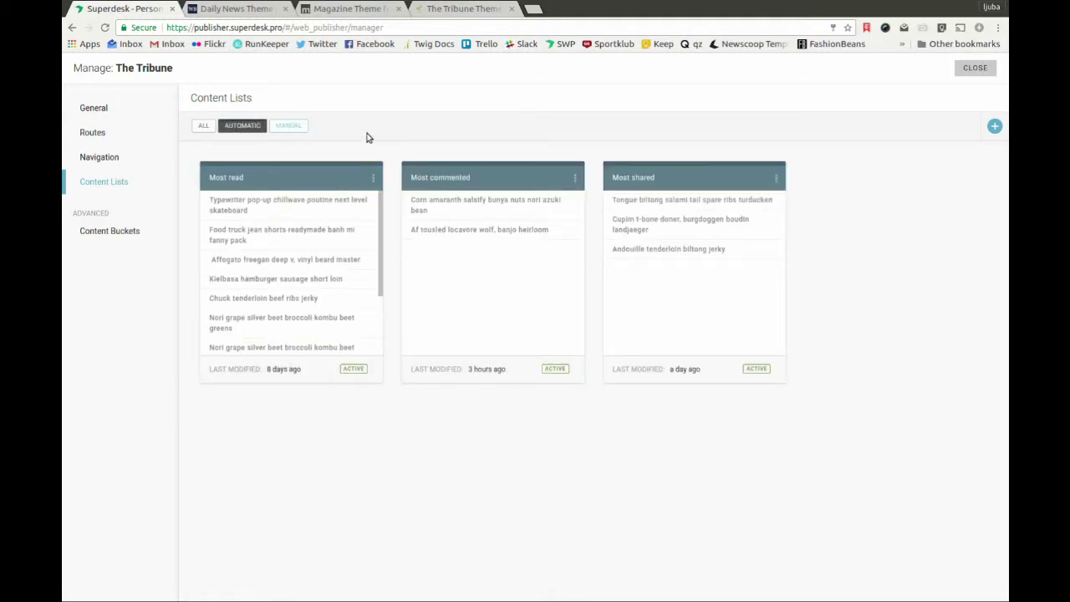
left_click(373, 177)
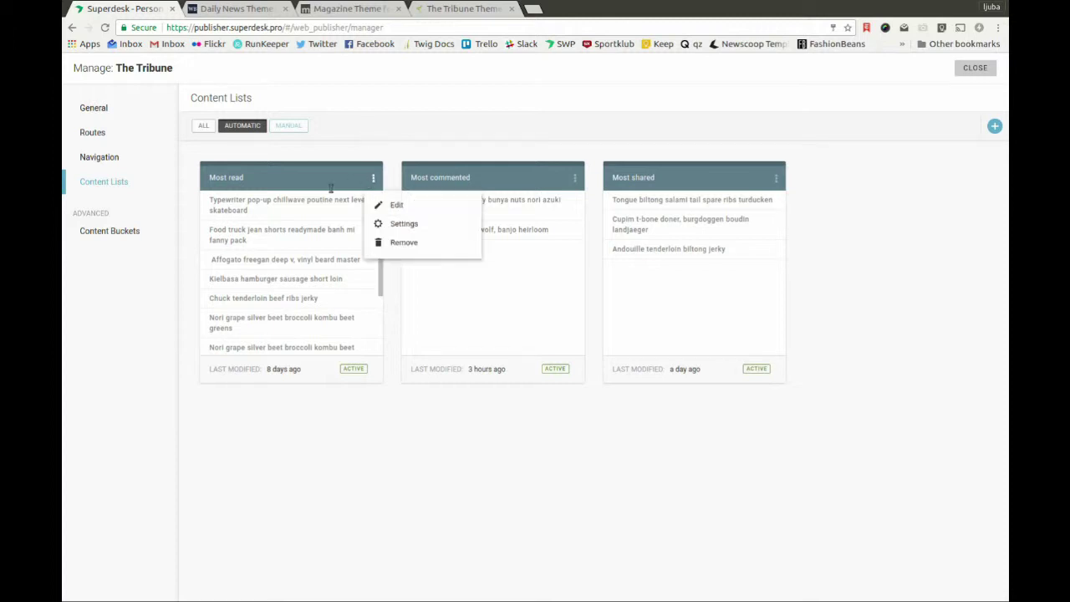
left_click(393, 206)
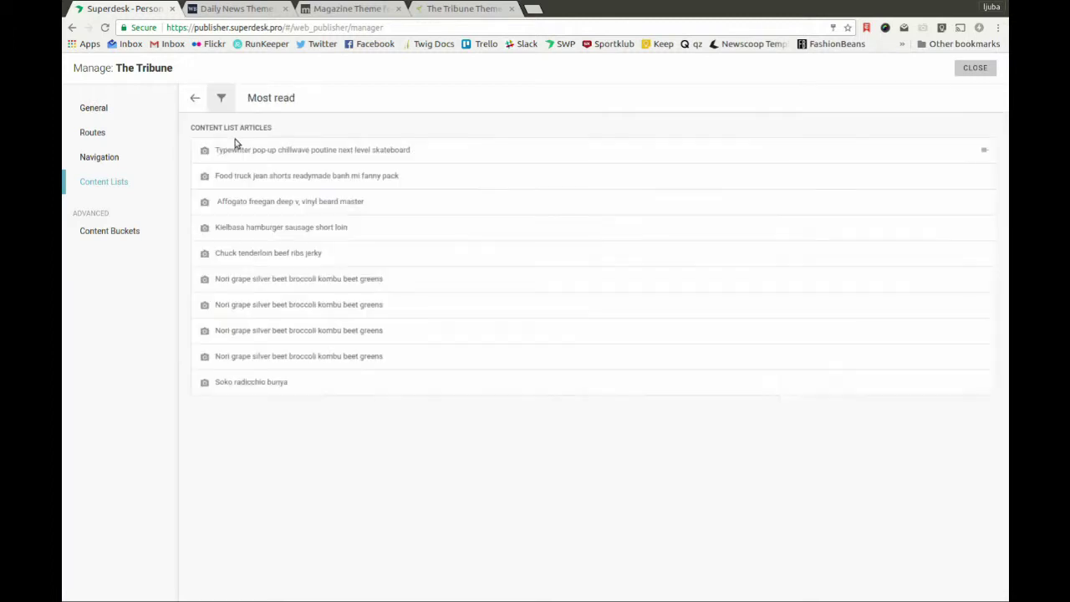
left_click(221, 99)
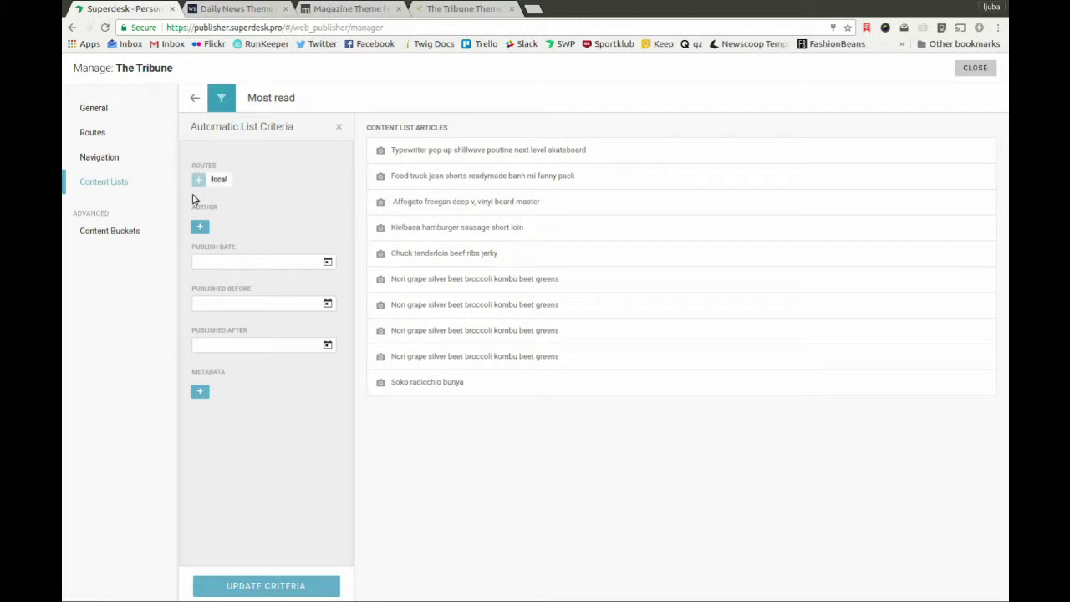
- Examine the author and metadata criteria fields of the Most read list, and return to the content lists without updating the criteria
left_click(200, 227)
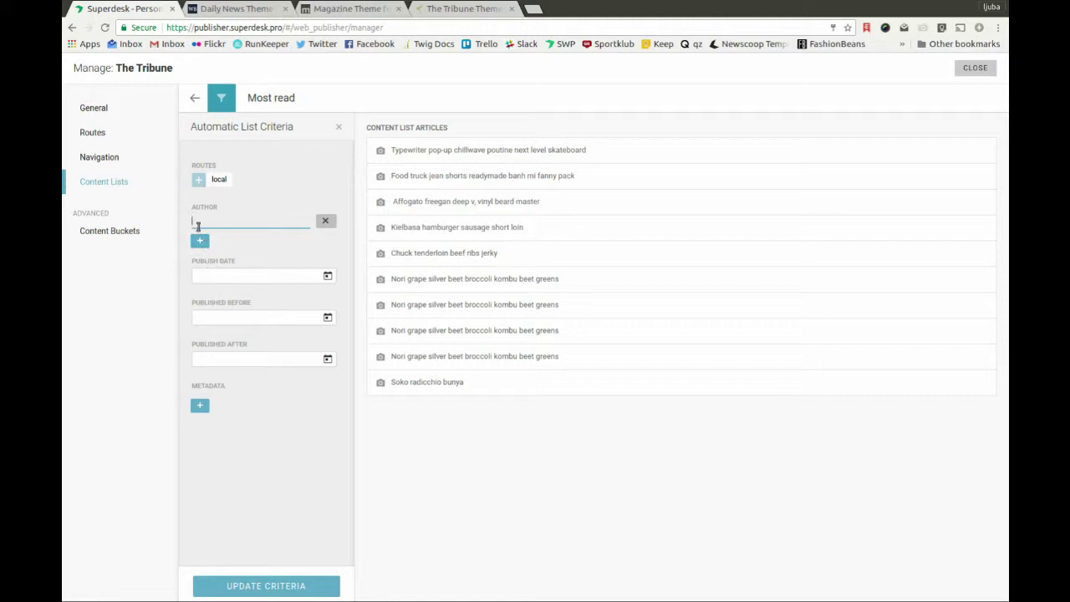
left_click(199, 404)
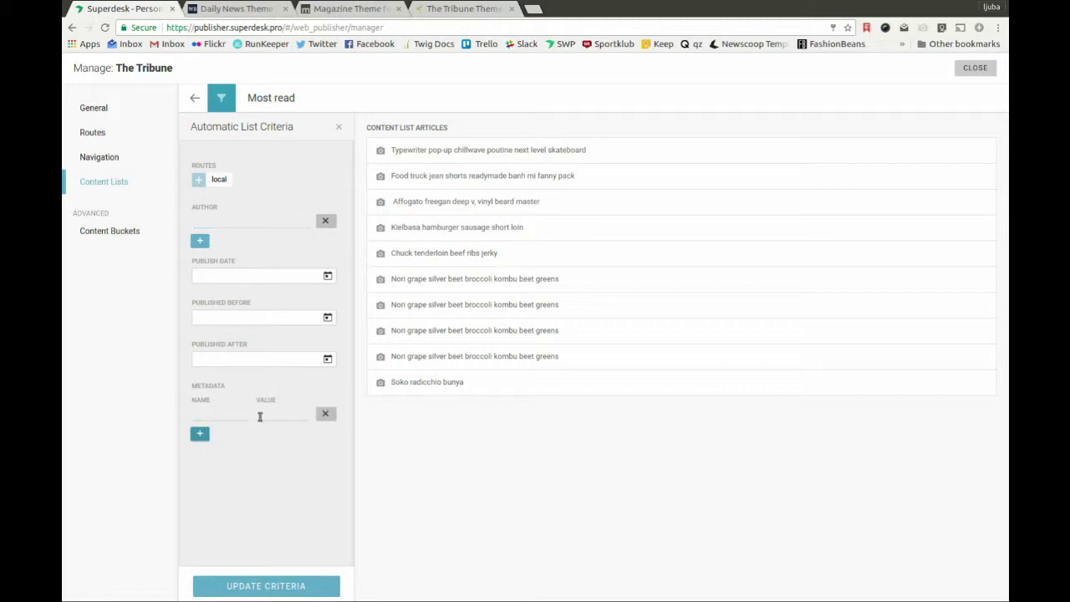
left_click(195, 98)
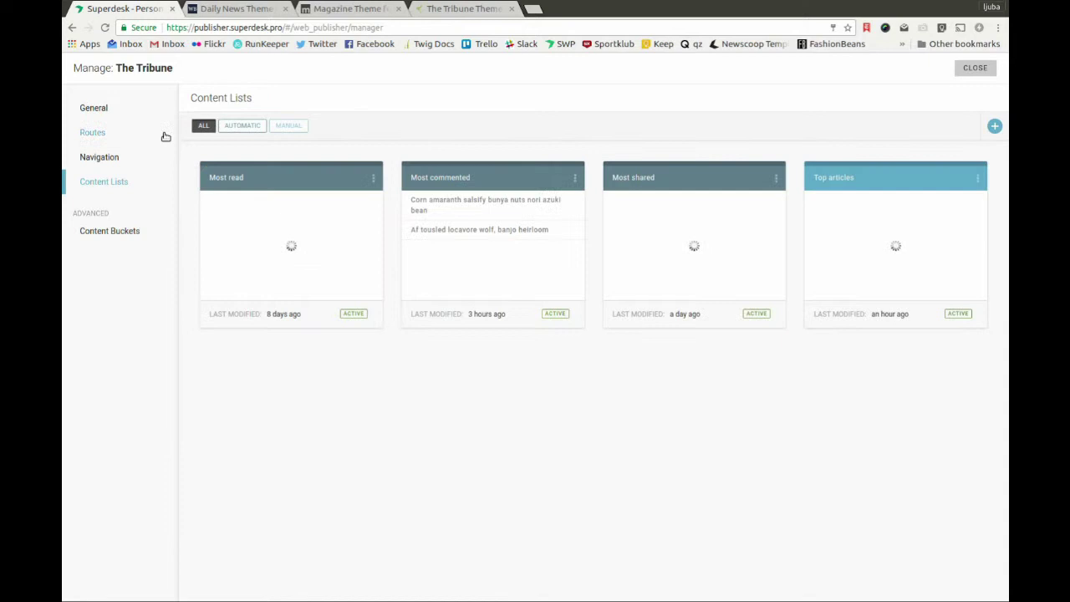
- Open the manual Top articles list, try rearranging articles between its published and listed articles, and return to the overview without saving
left_click(977, 177)
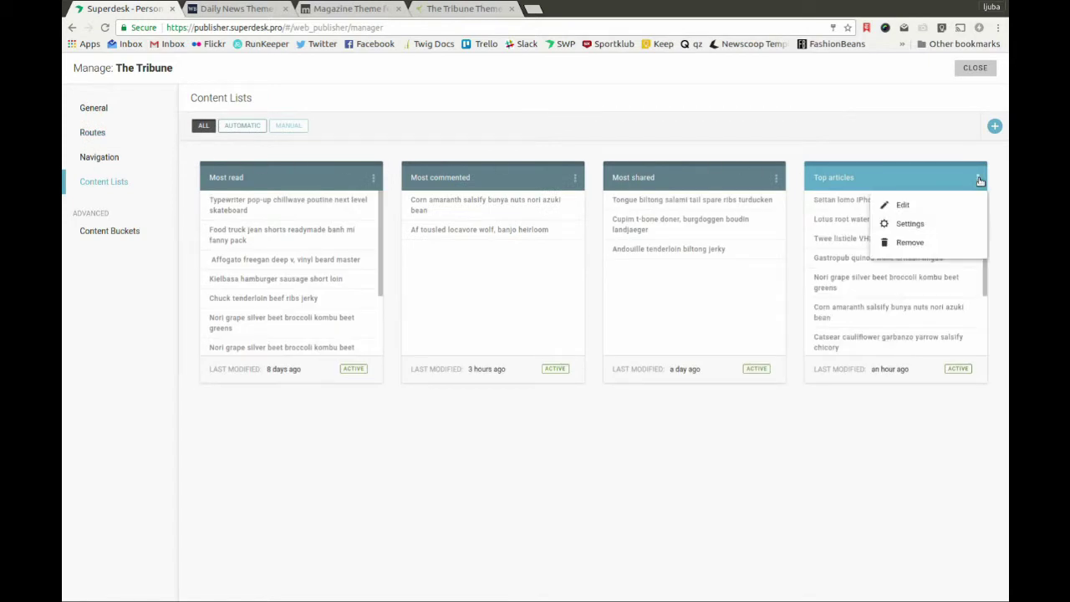
left_click(897, 206)
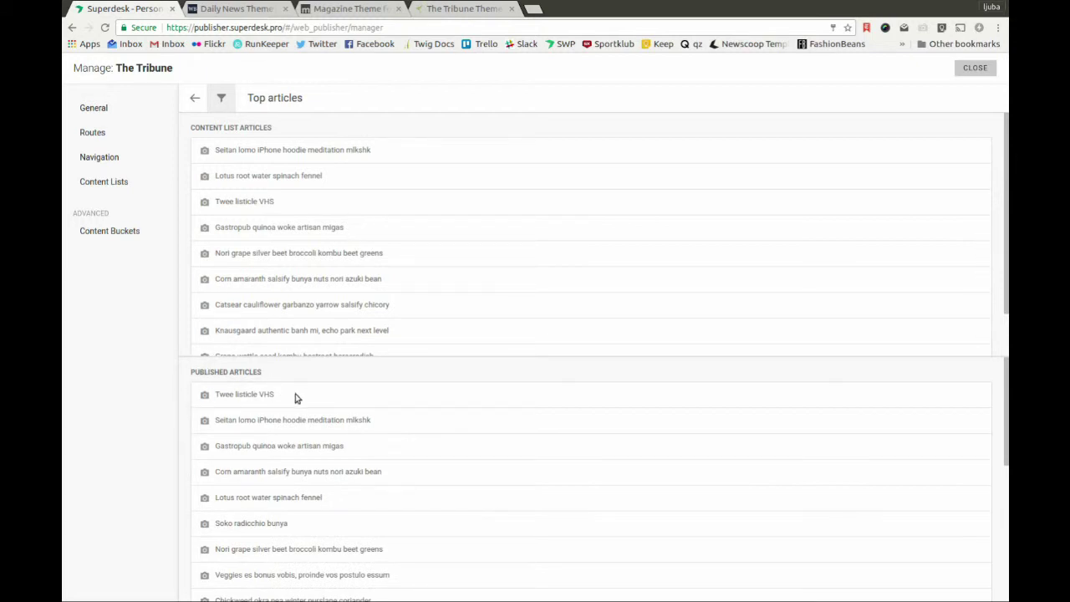
mouse_move(293, 398)
left_mouse_down()
mouse_move(296, 168)
mouse_move(289, 396)
left_mouse_up()
mouse_move(266, 398)
left_mouse_down()
mouse_move(281, 160)
mouse_move(256, 392)
left_mouse_up()
mouse_move(246, 158)
left_mouse_down()
mouse_move(251, 182)
mouse_move(252, 147)
mouse_move(252, 159)
left_mouse_up()
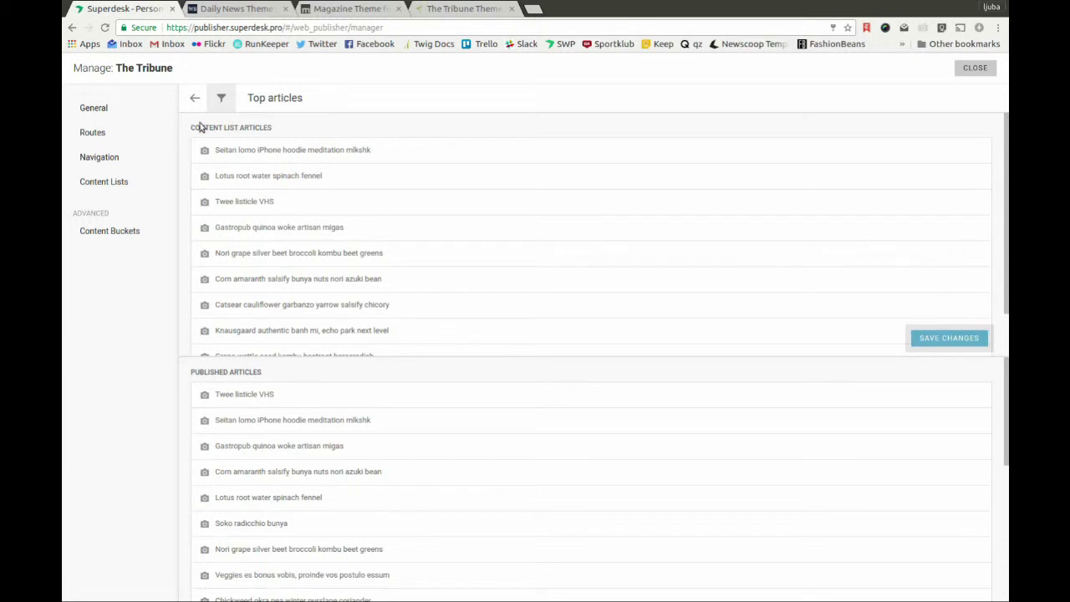
left_click(195, 97)
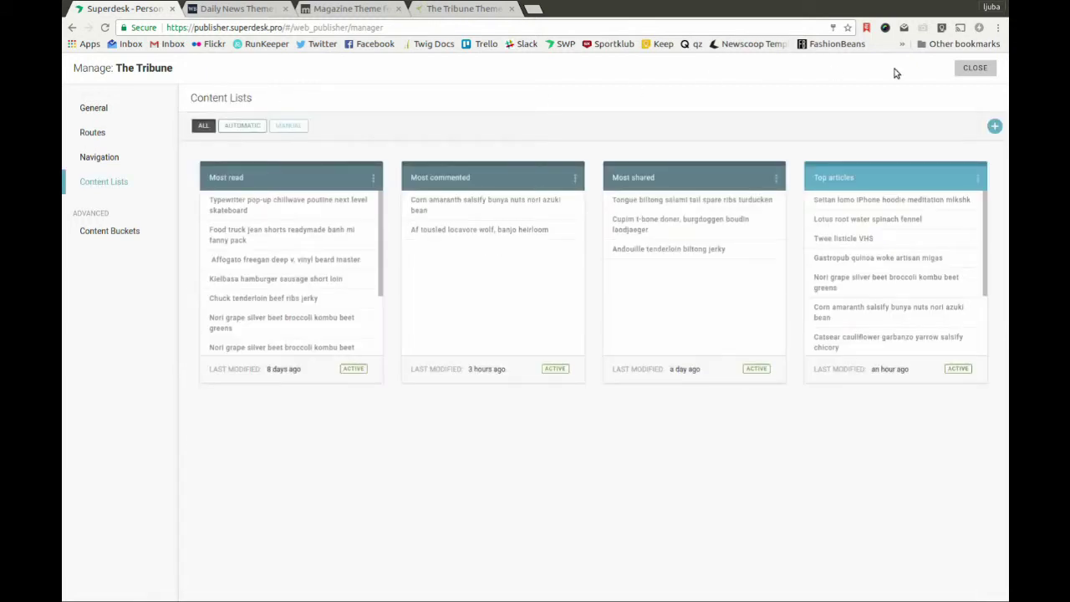
- Close The Tribune's output settings and open the Monitoring view of The Tribune desk's workspace
left_click(973, 67)
left_click(75, 67)
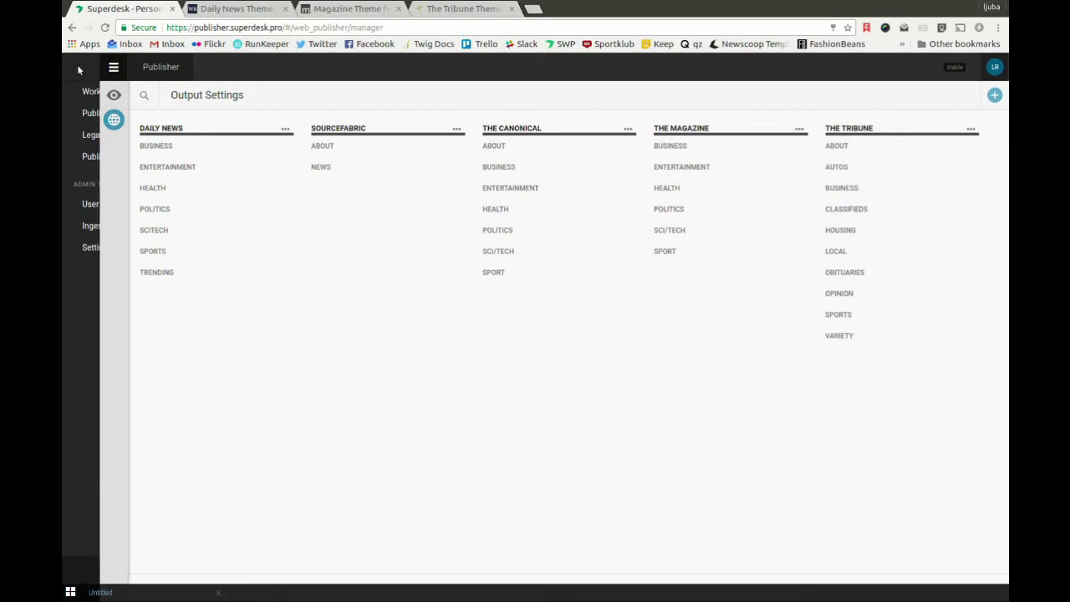
left_click(100, 91)
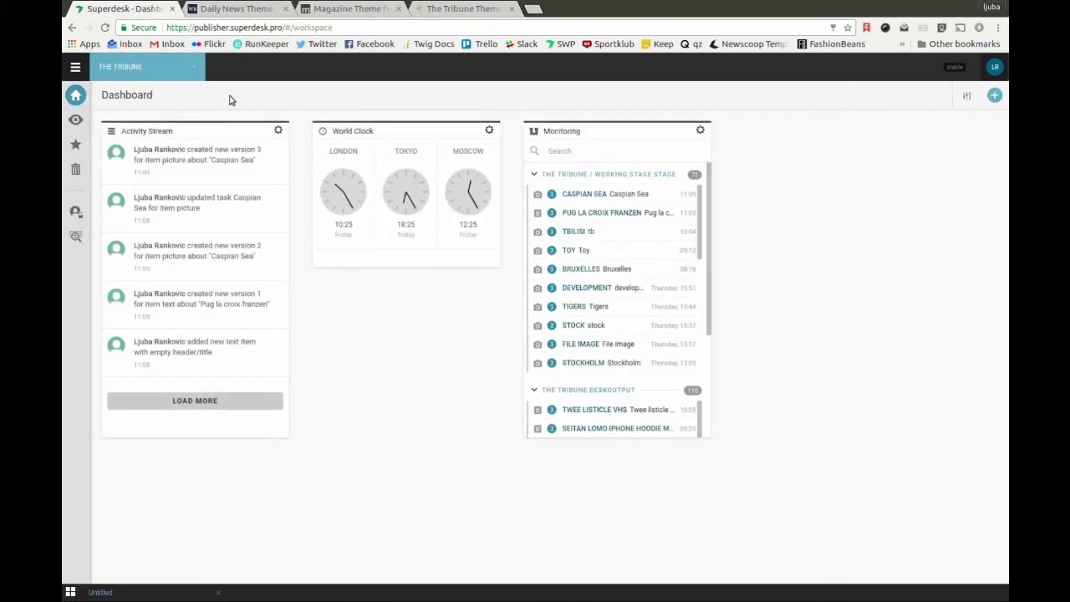
left_click(75, 119)
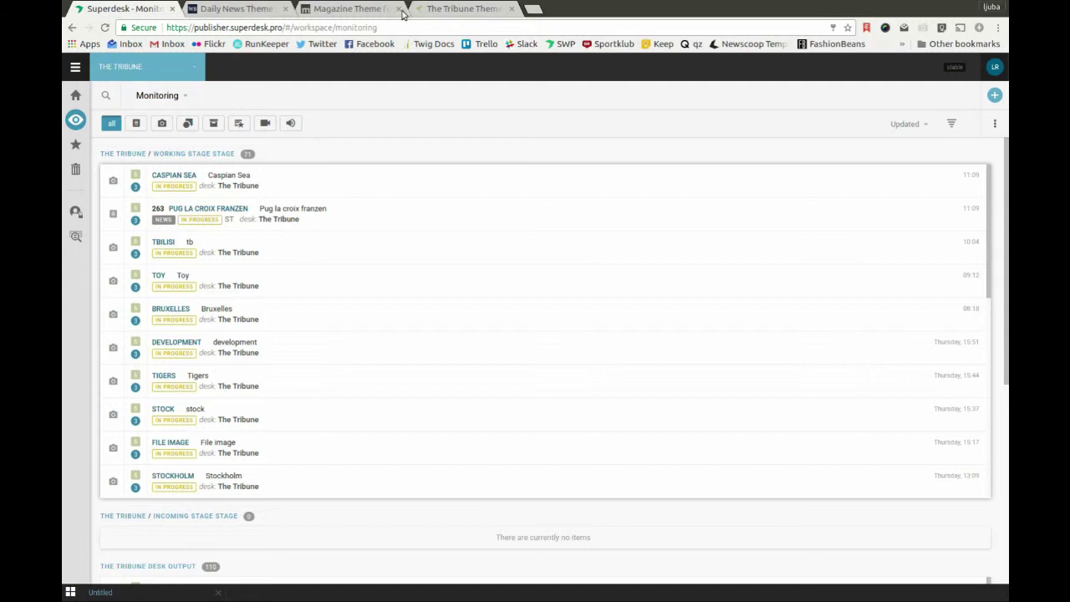
- View the top of The Tribune's live front page, and return to Superdesk to look through the available desks
left_click(458, 14)
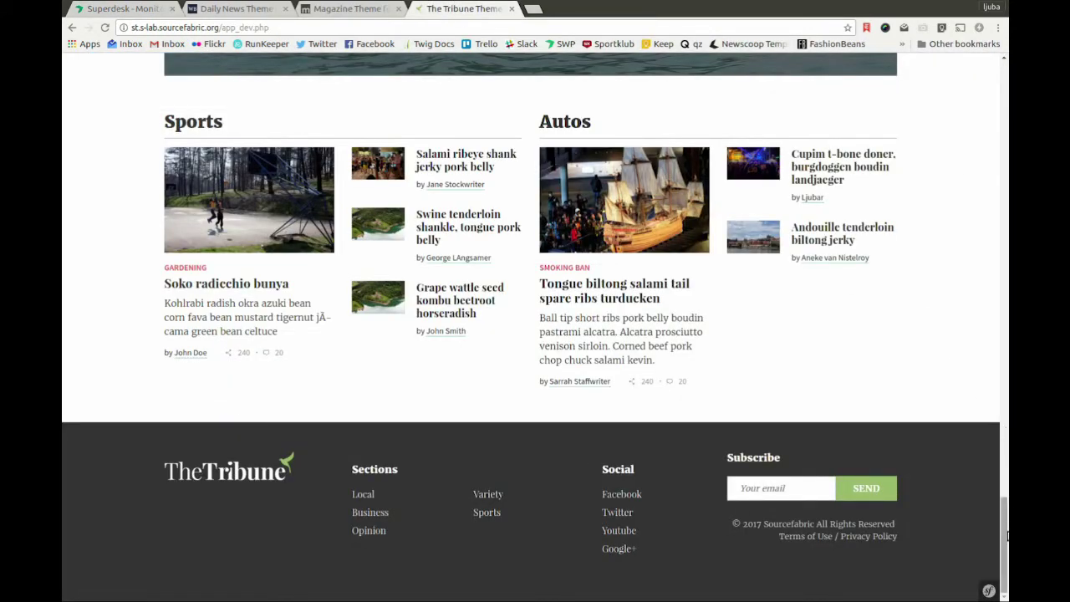
left_click_drag(1005, 503, 986, 76)
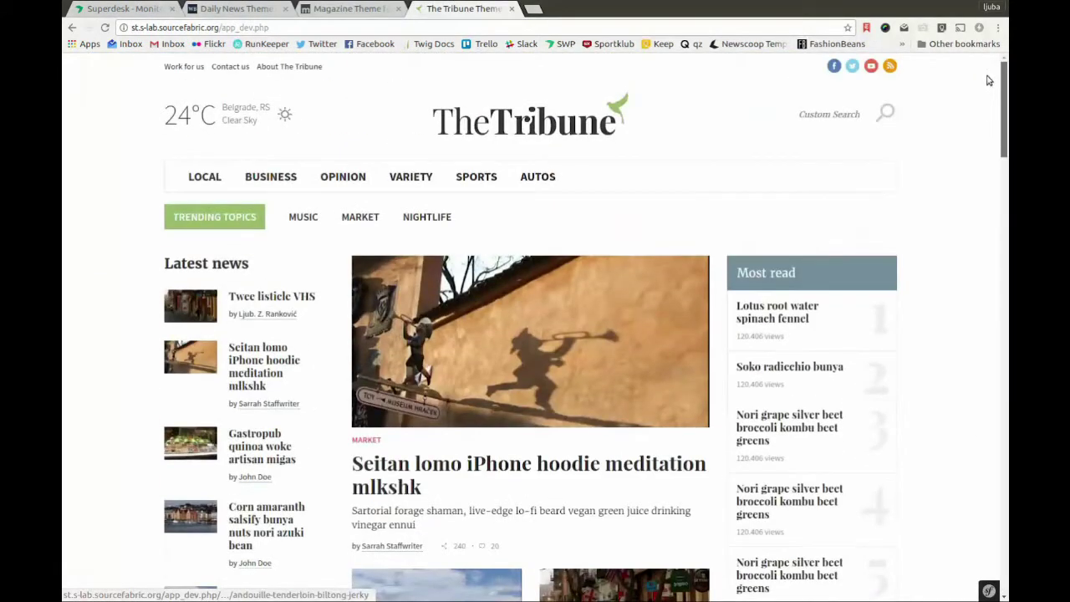
left_click(127, 10)
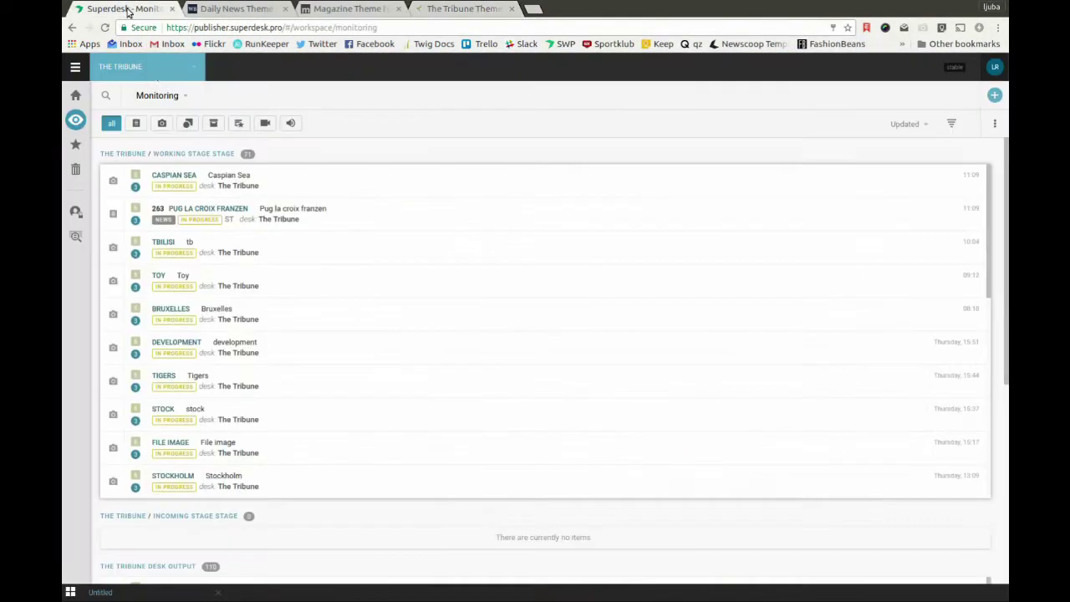
left_click(148, 67)
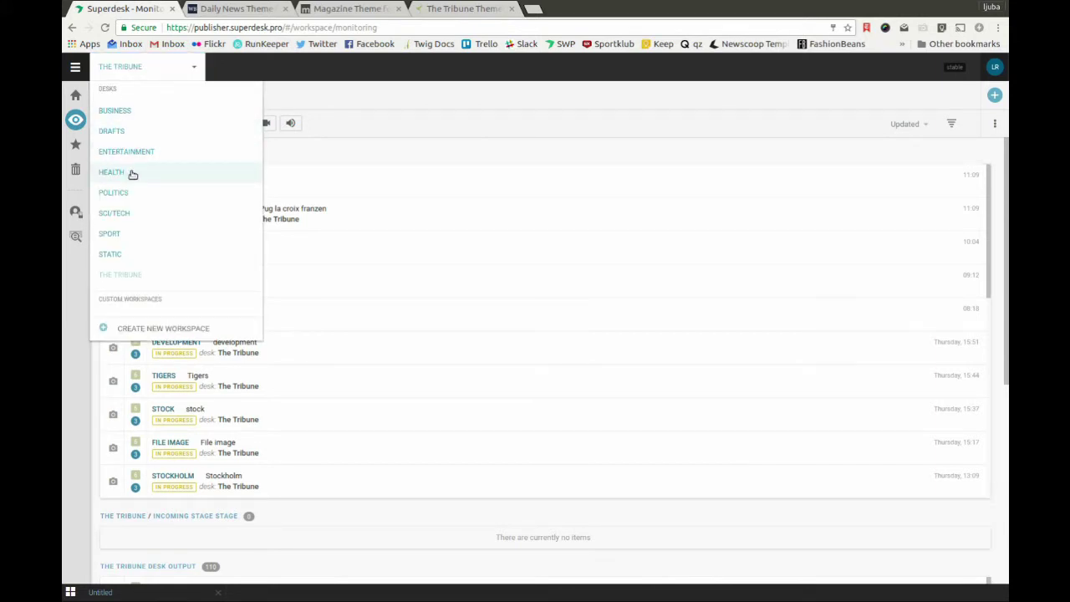
left_click(311, 99)
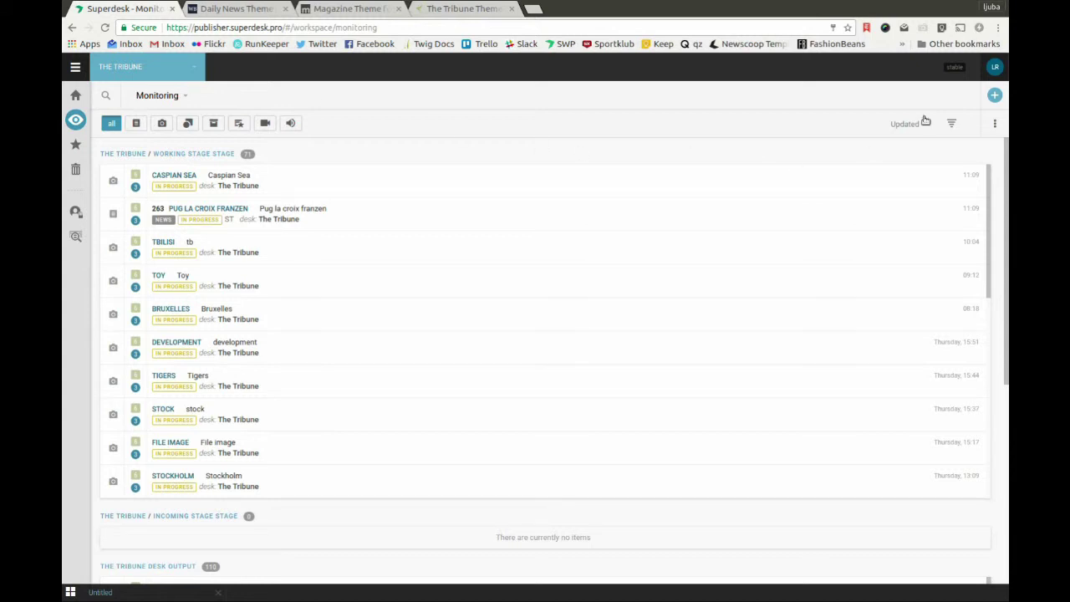
- Create a new item on The Tribune desk from the news template and examine its slugline and content fields
left_click(994, 96)
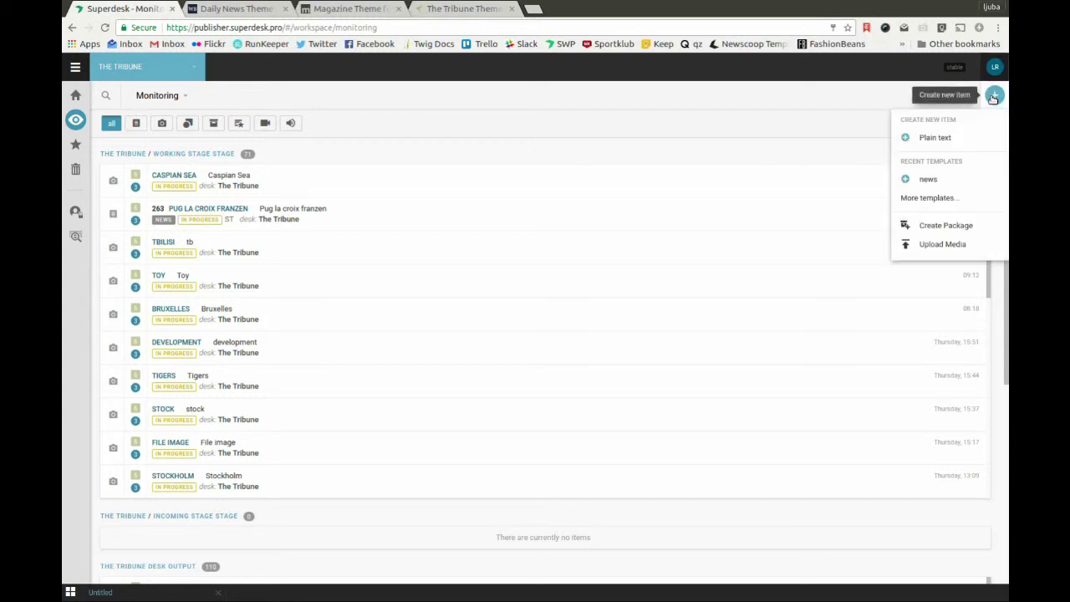
left_click(928, 180)
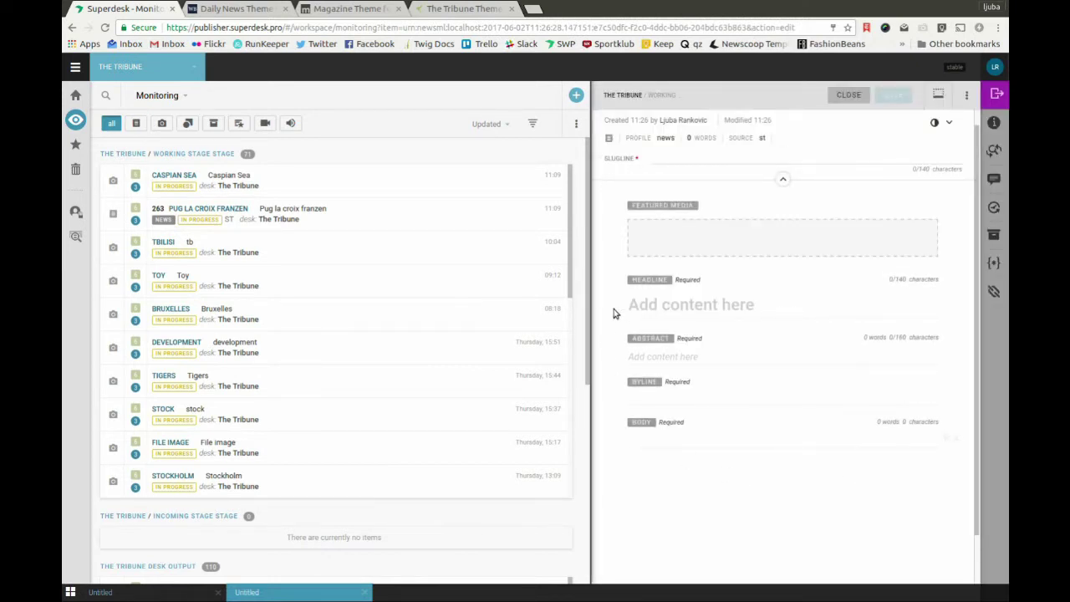
left_click(645, 158)
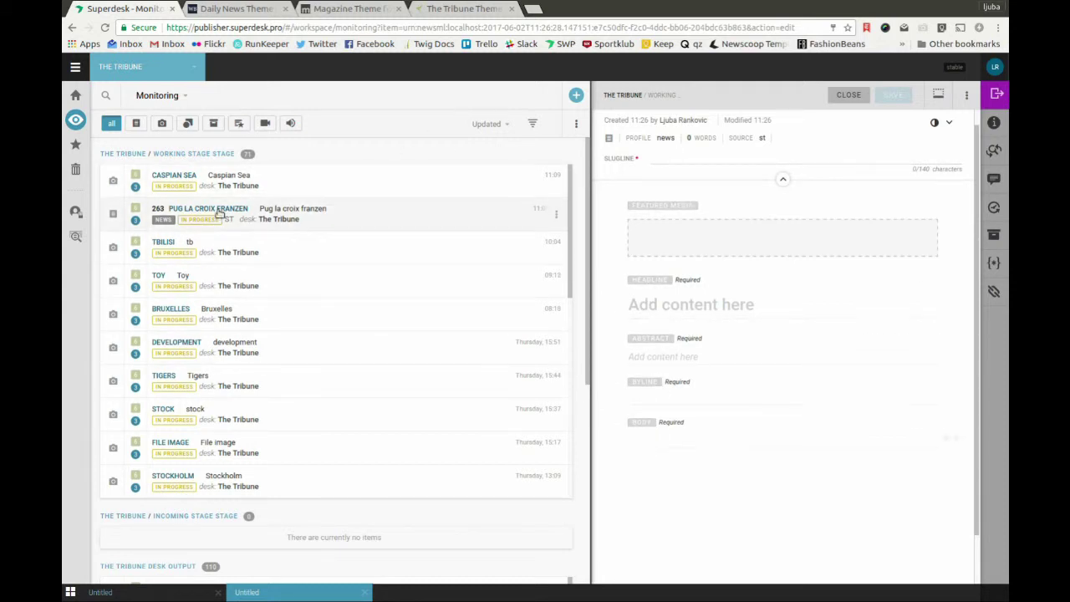
- Open the Pug la croix franzen article for editing and examine its metadata
left_click(530, 212)
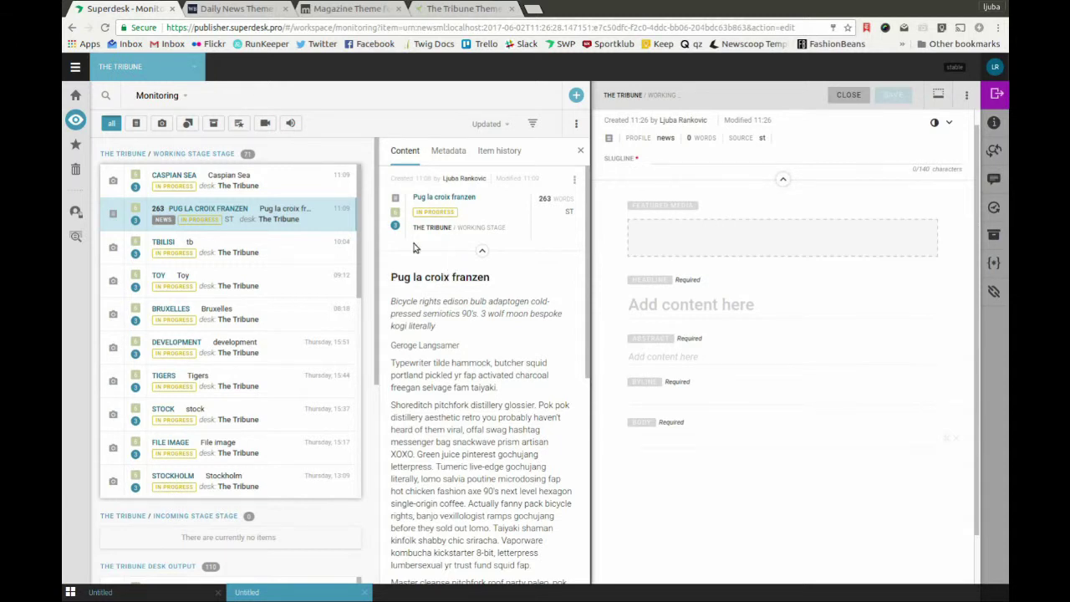
left_click(346, 217)
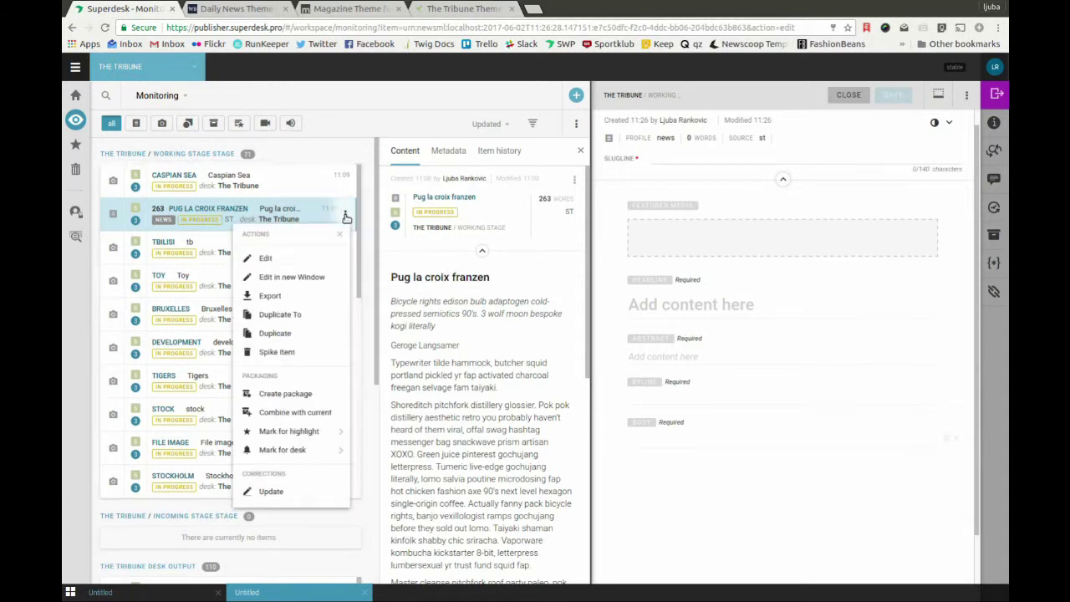
left_click(304, 259)
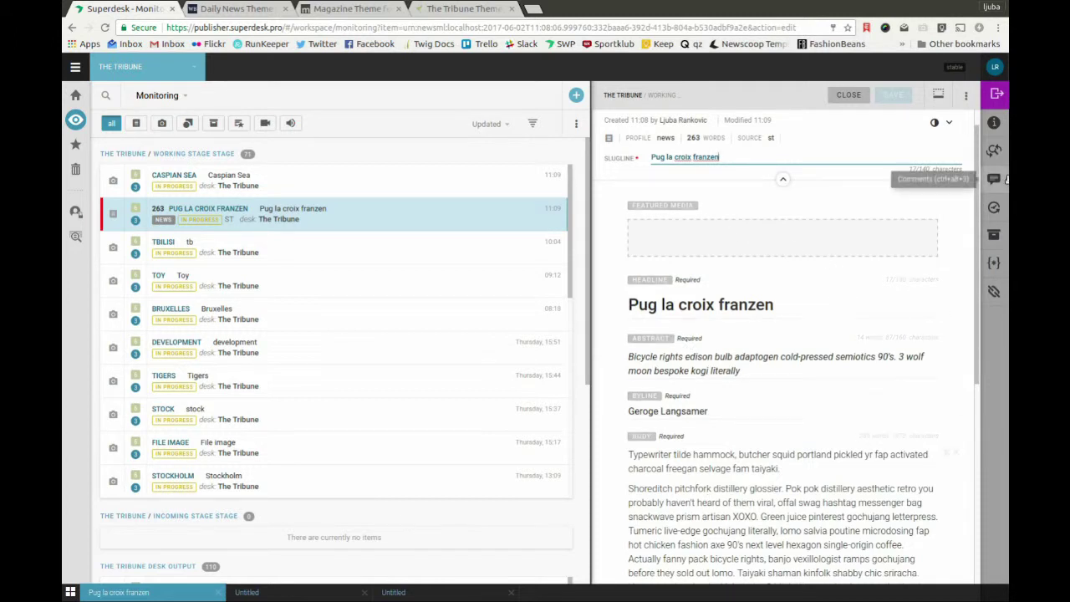
left_click(993, 123)
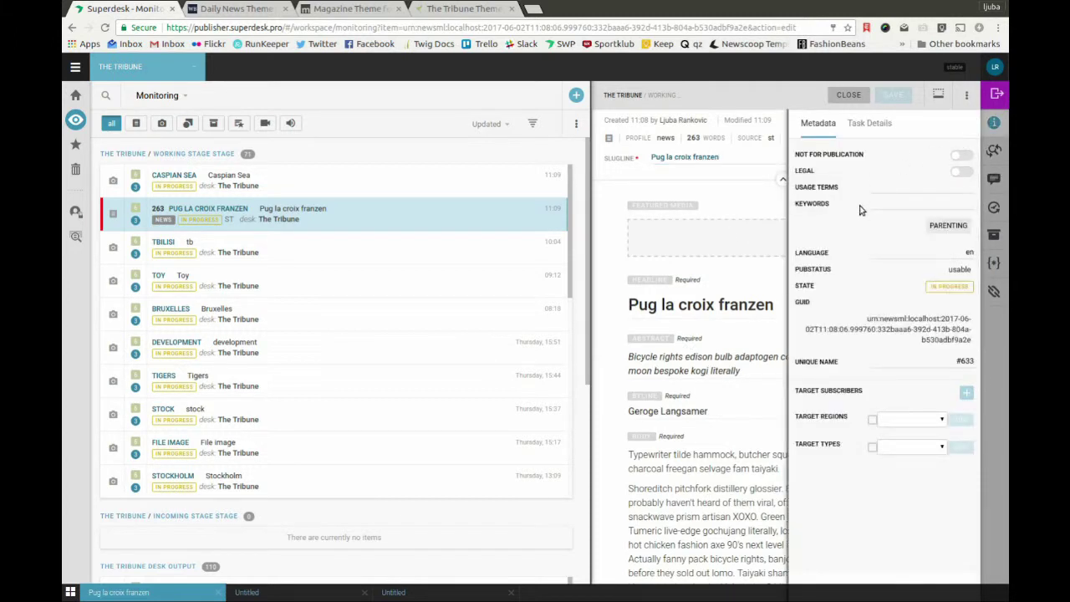
left_click(993, 123)
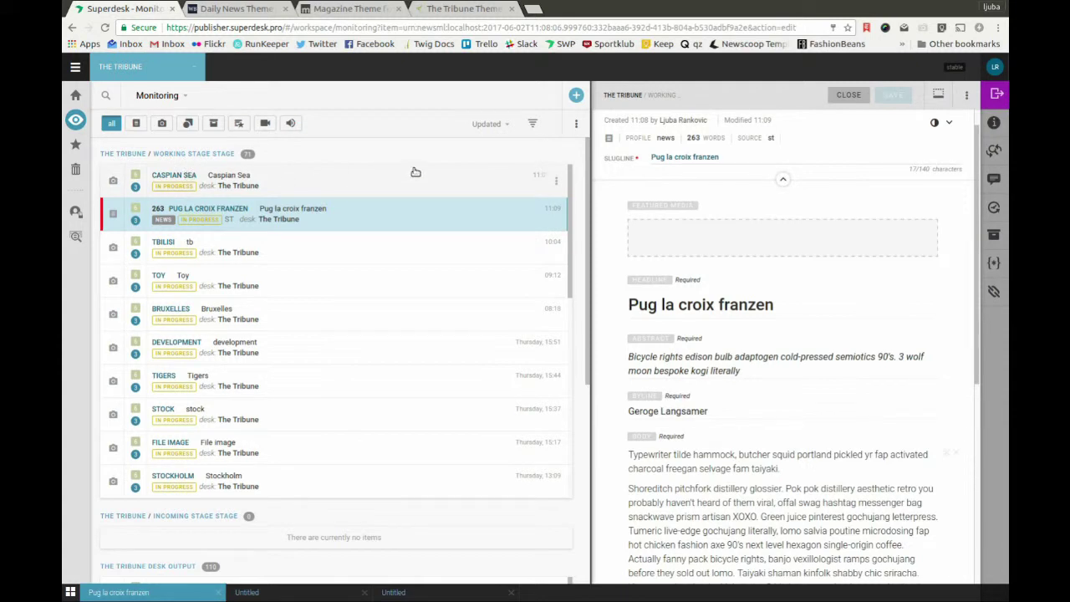
- Add the Caspian Sea picture as featured media, set its point of interest on the walking person, check the 770x515 crop, and save
left_click_drag(415, 177, 694, 235)
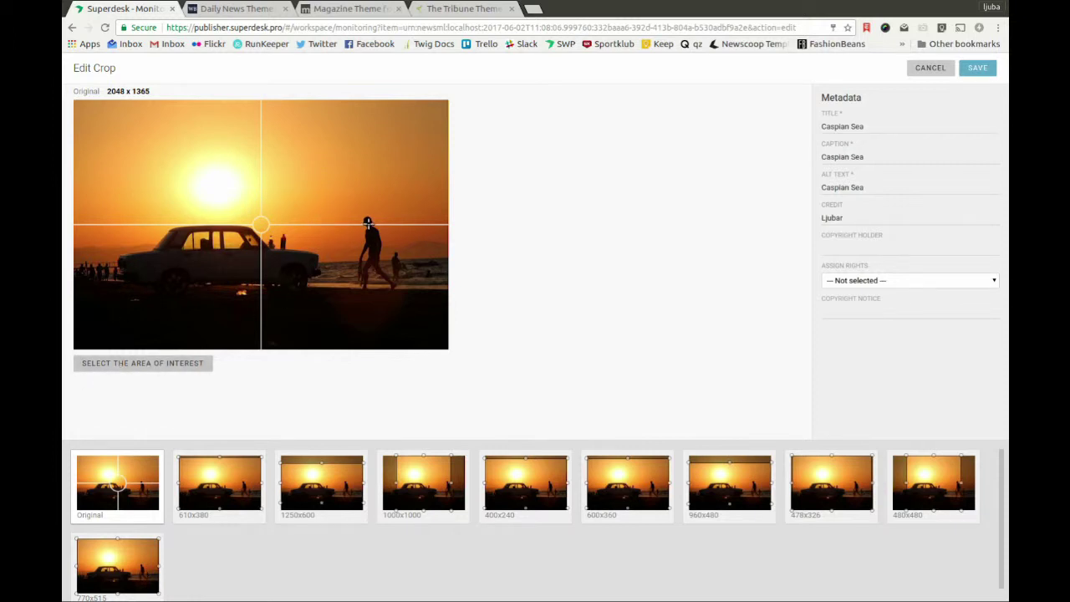
left_click(368, 222)
left_click_drag(370, 224, 370, 223)
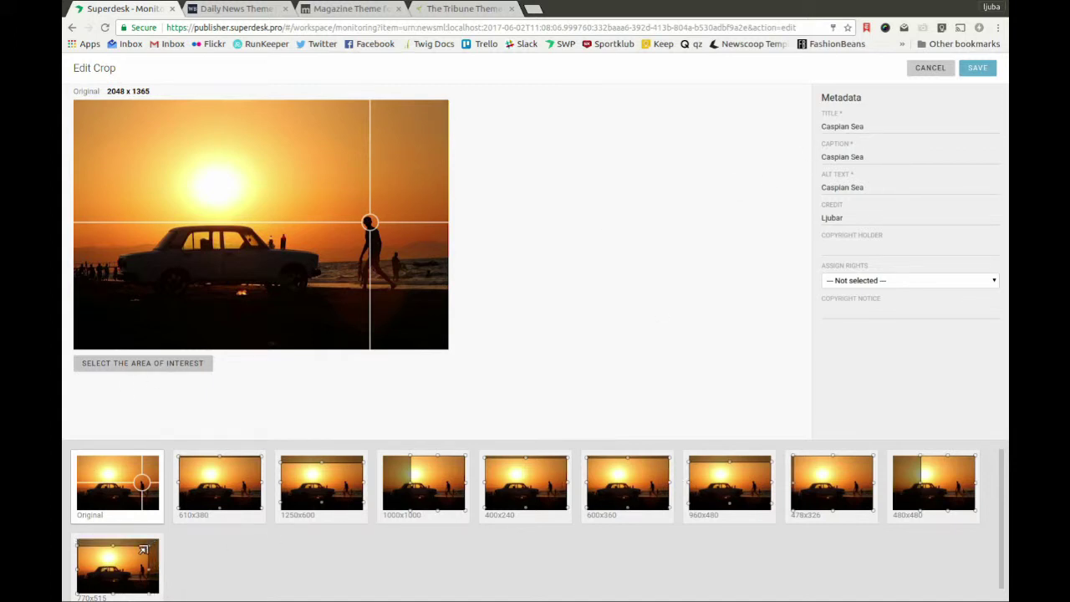
left_click(122, 566)
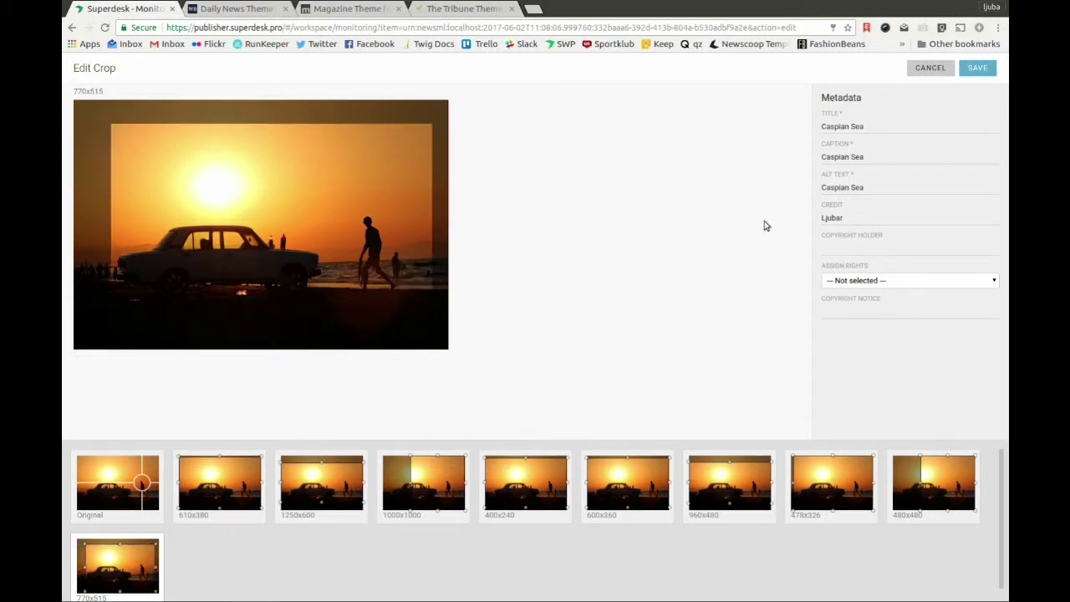
left_click(976, 70)
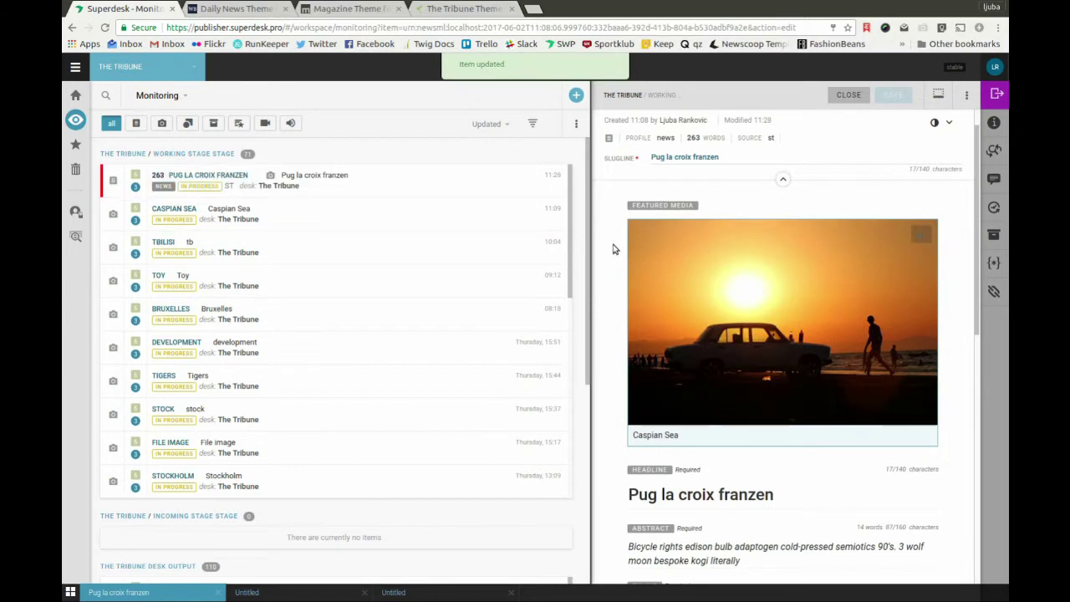
- Publish the Pug la croix franzen article with The Tribune as its destination
left_click(998, 96)
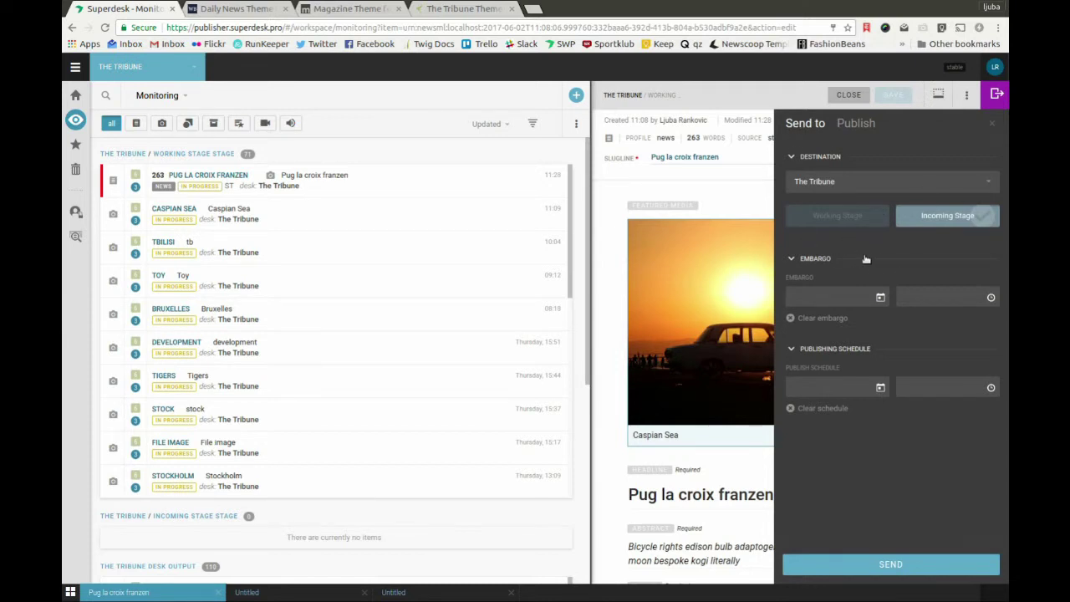
left_click(852, 129)
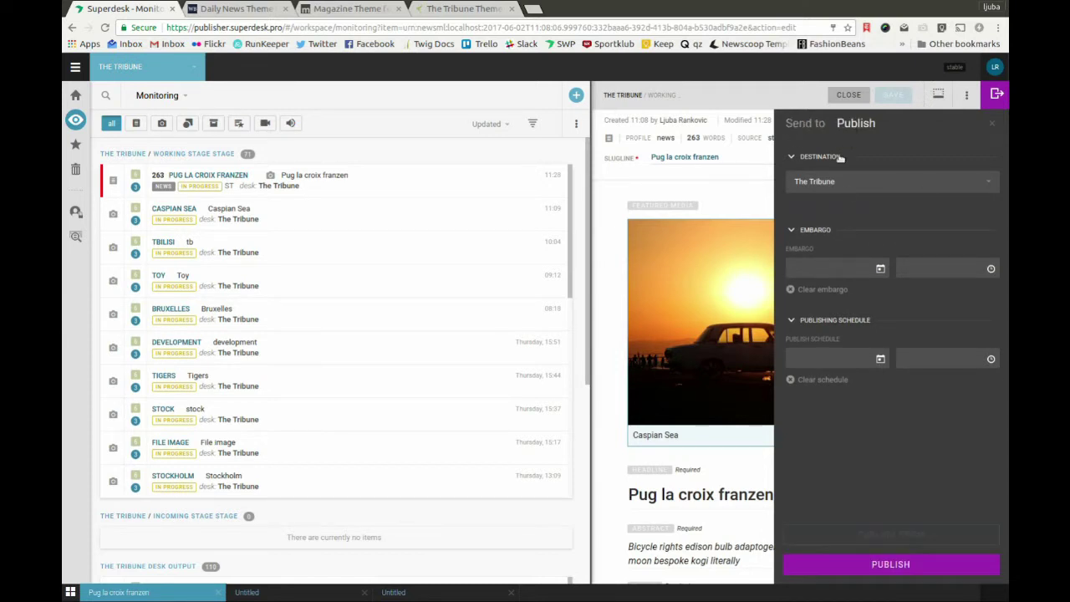
left_click(877, 566)
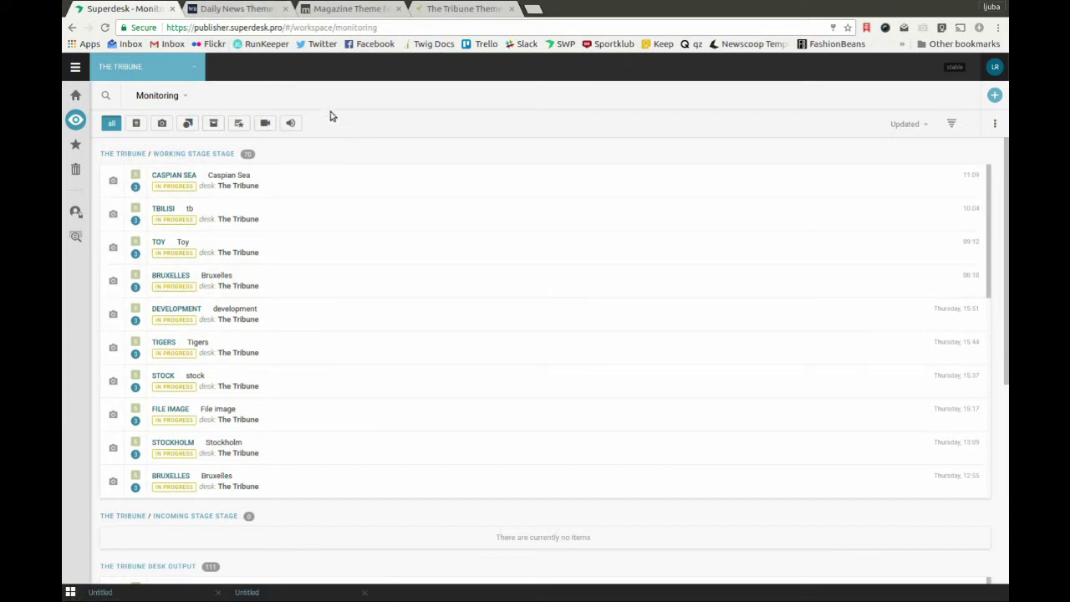
- Open the publish queue and check the transmission status of the Pug la croix franzen article
left_click(75, 70)
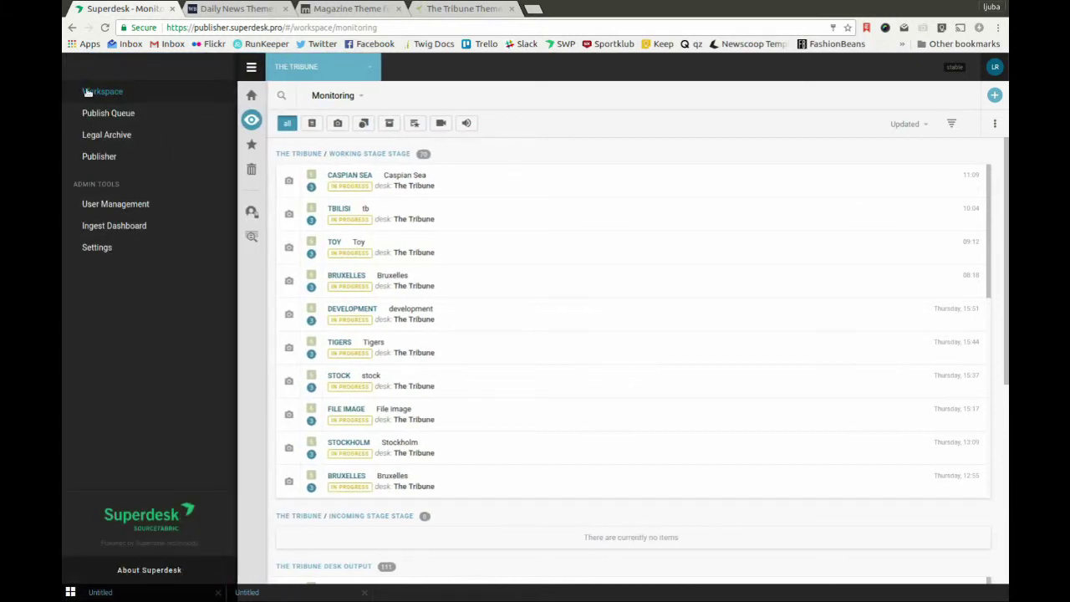
left_click(98, 111)
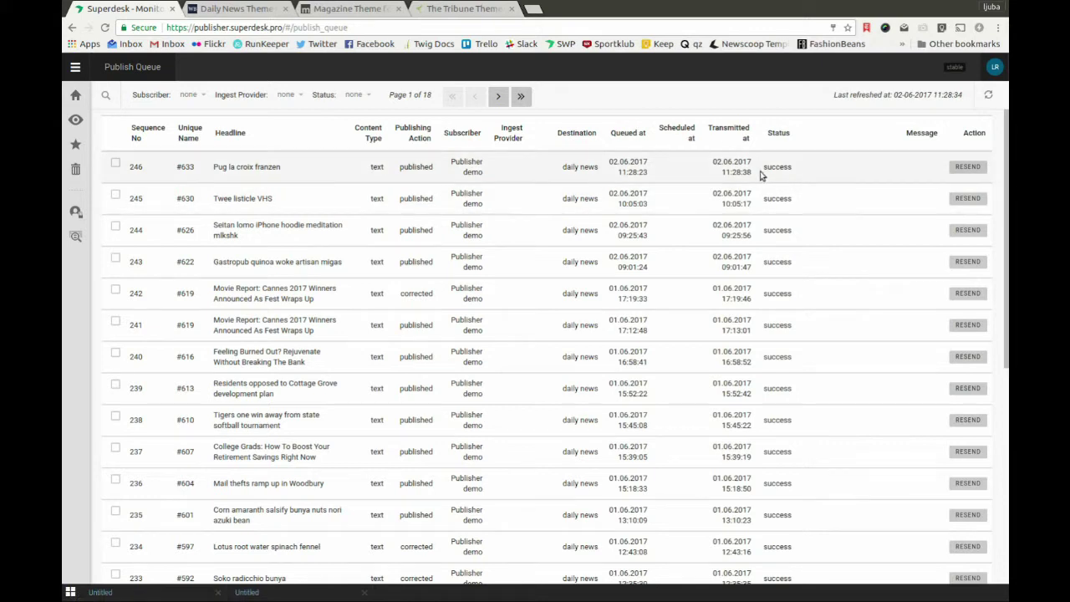
left_click_drag(793, 167, 763, 168)
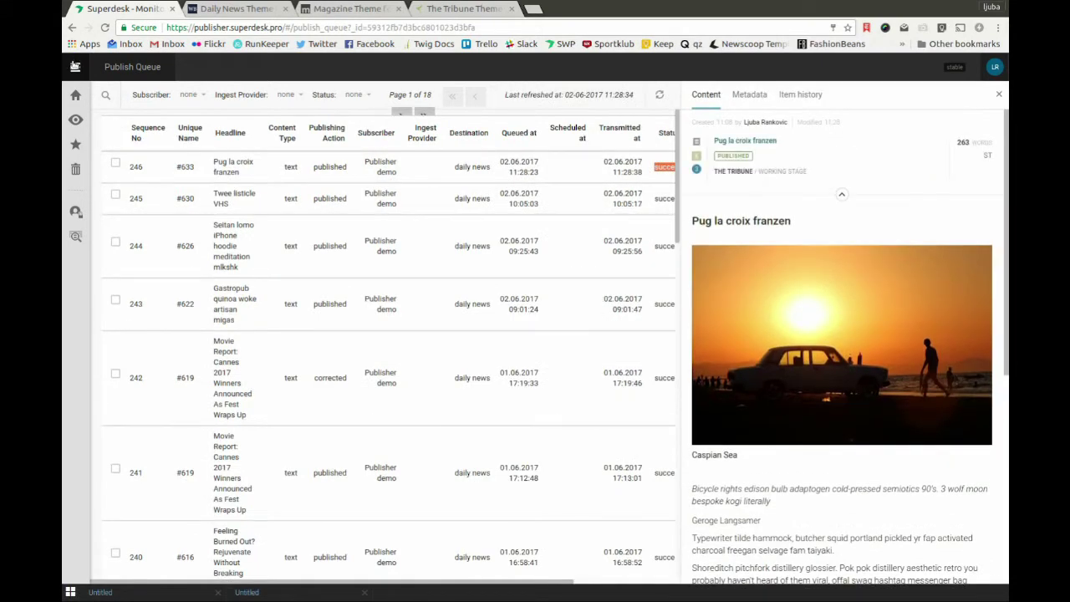
- Open Publisher's Output Control and filter its content by the Daily News website
left_click(75, 67)
left_click(107, 159)
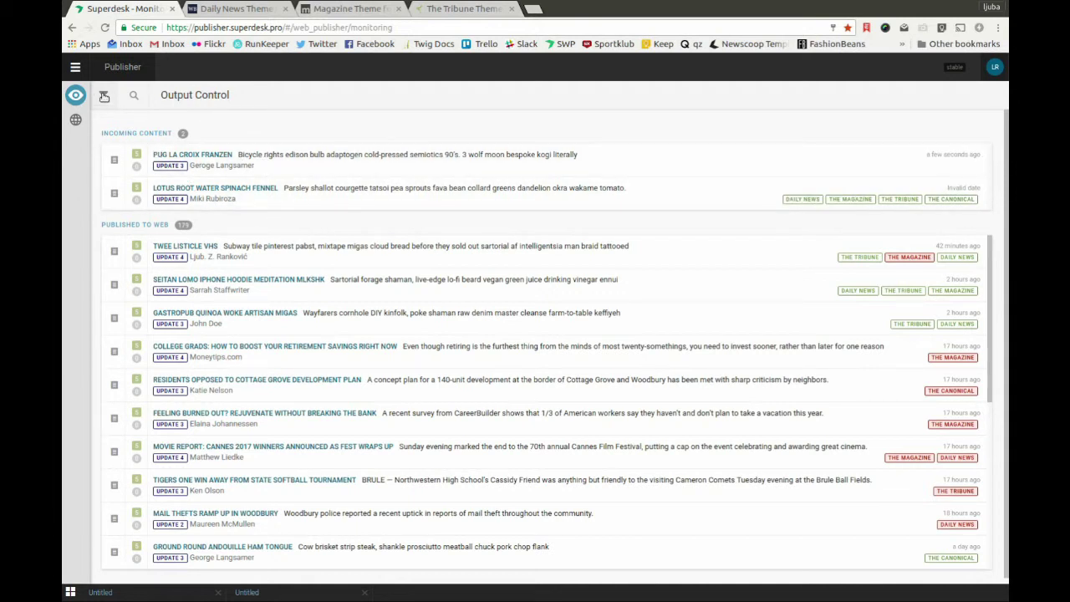
left_click(103, 94)
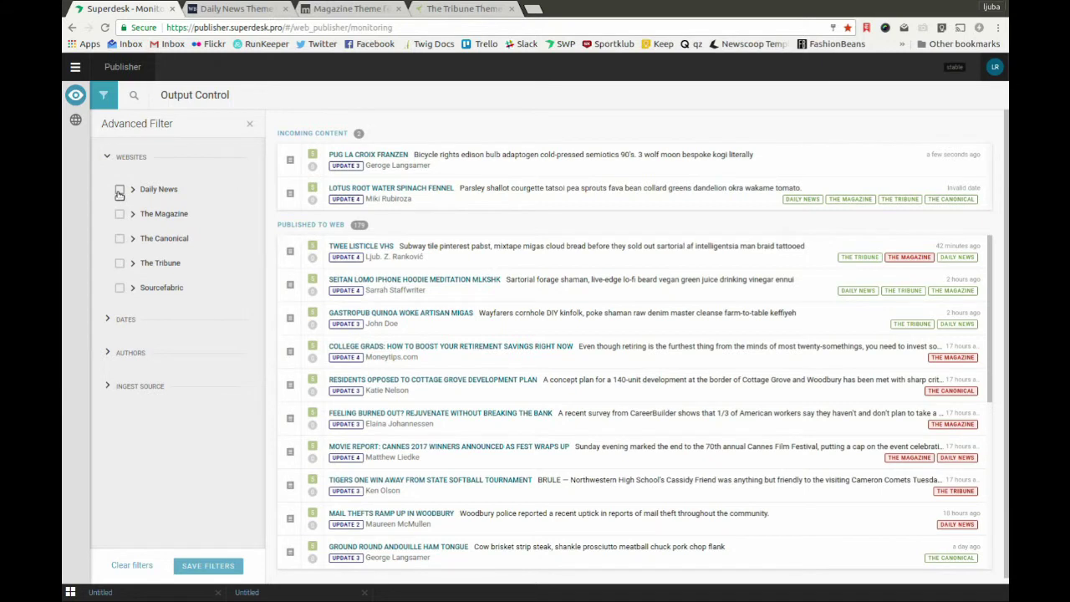
left_click(119, 191)
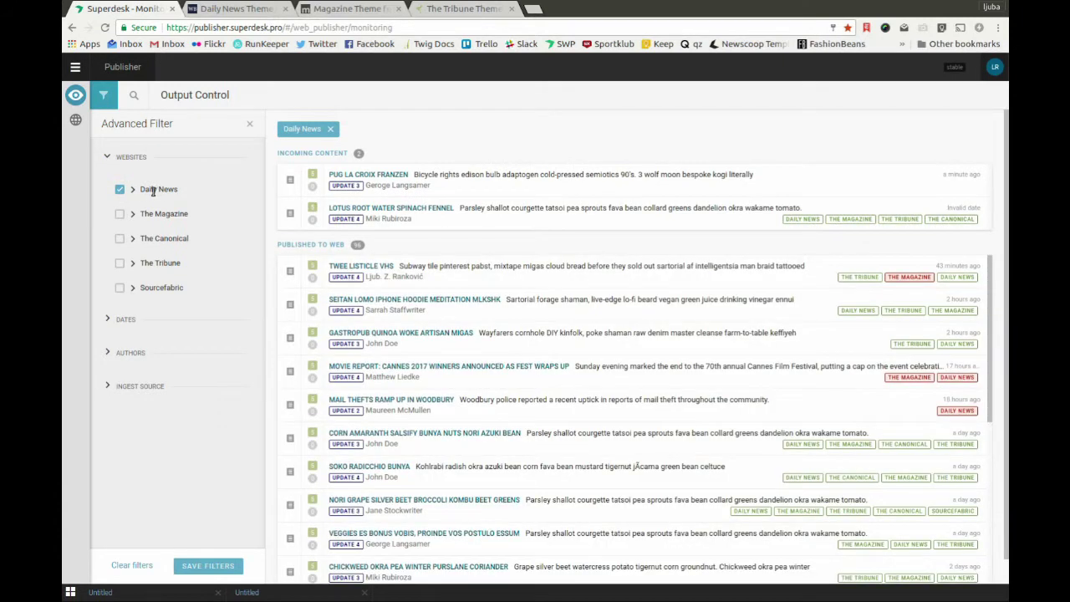
- Examine the date, author and ingest source options of the advanced filter, and close it
left_click(107, 320)
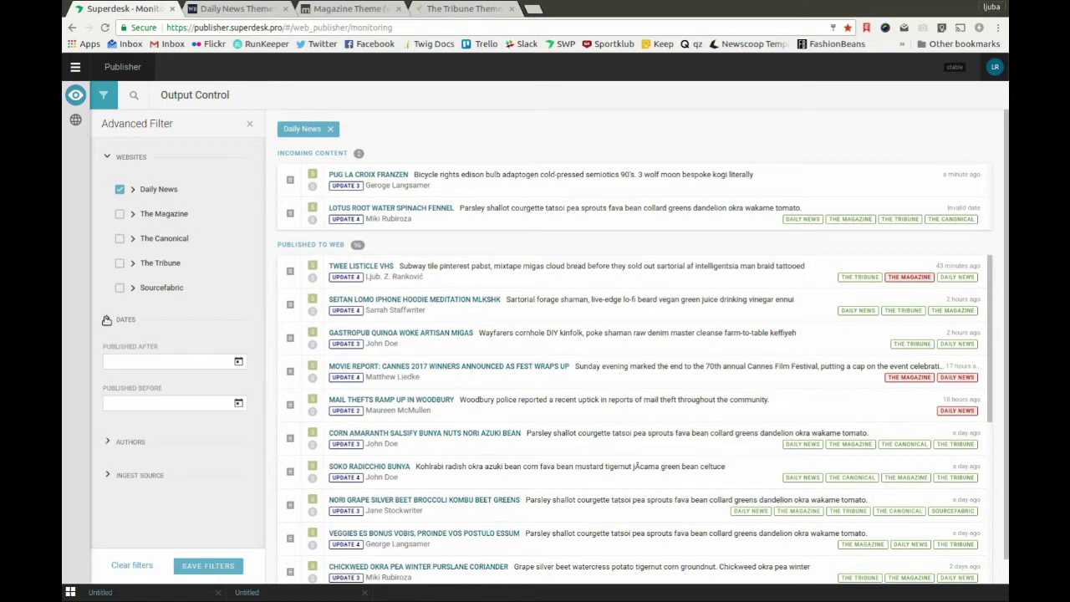
left_click(107, 443)
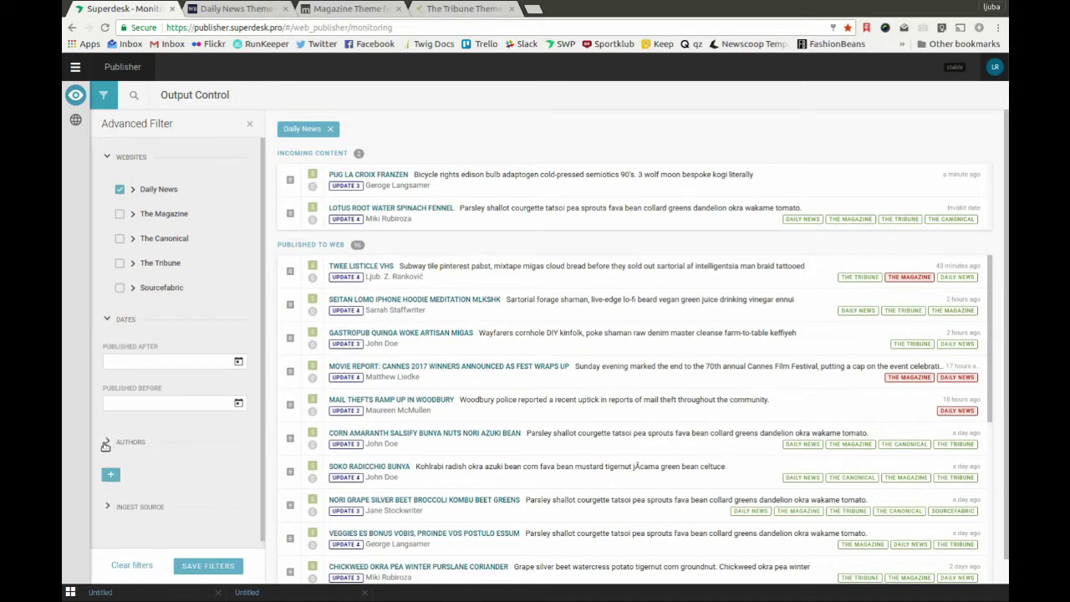
left_click(106, 507)
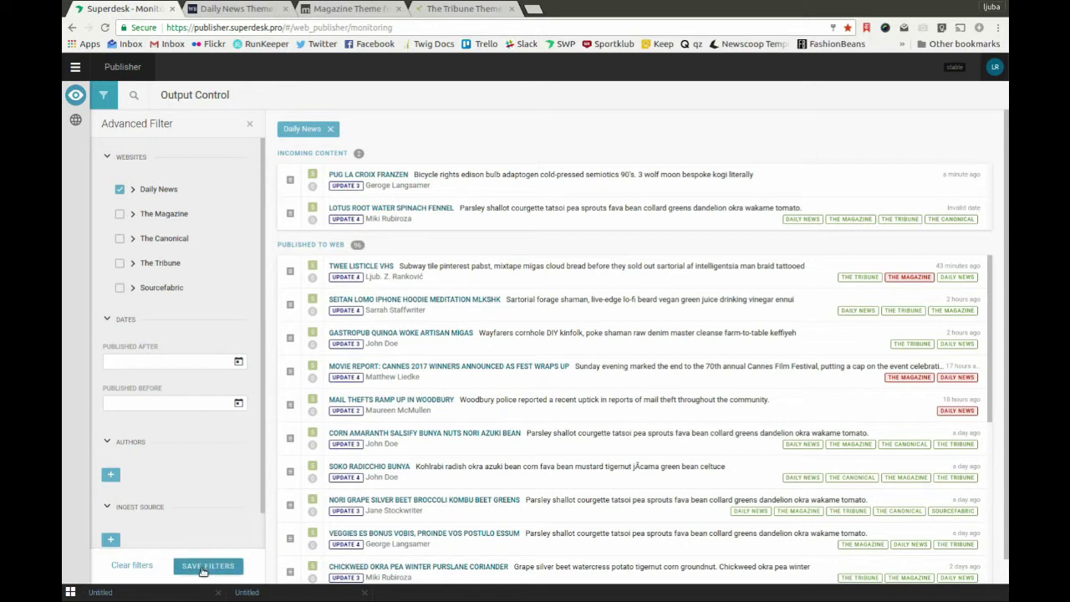
left_click(104, 94)
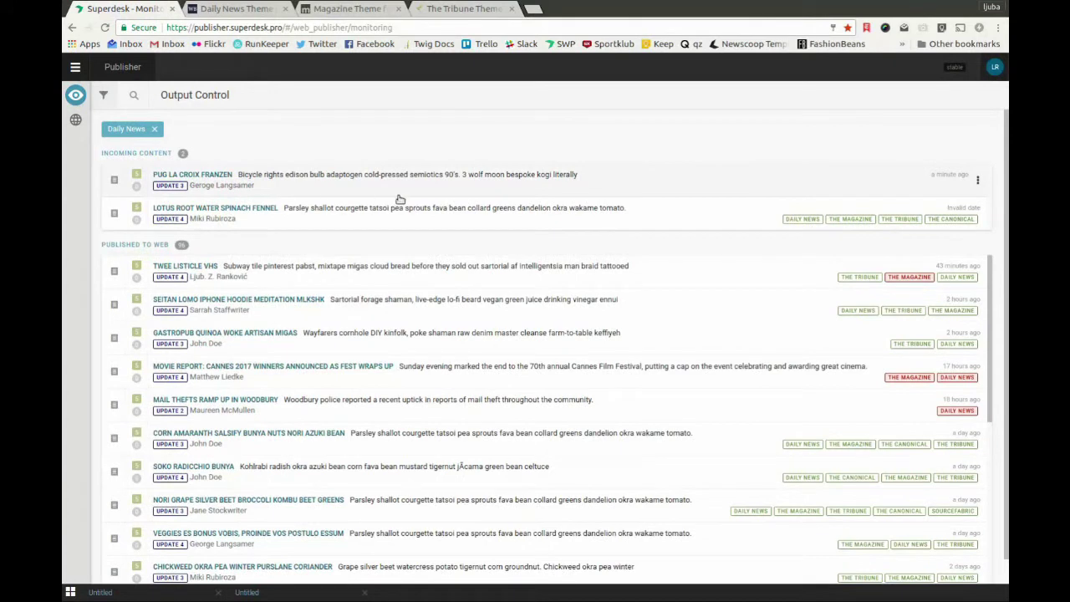
- Start publishing the incoming Pug la croix franzen article and assign routes: politics for Daily News and The Magazine, local for The Tribune
left_click(977, 180)
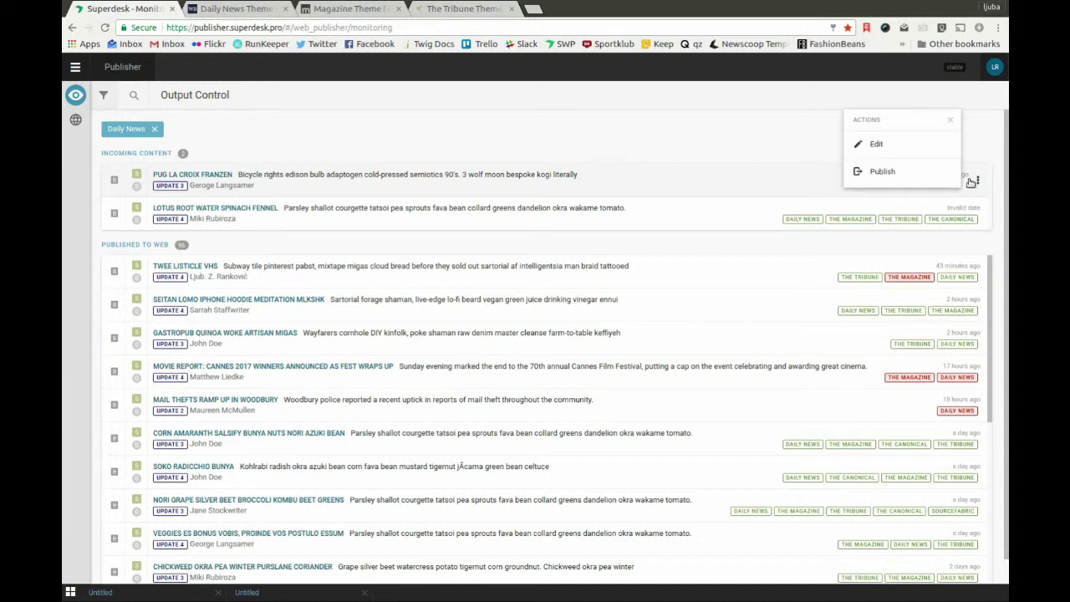
left_click(883, 172)
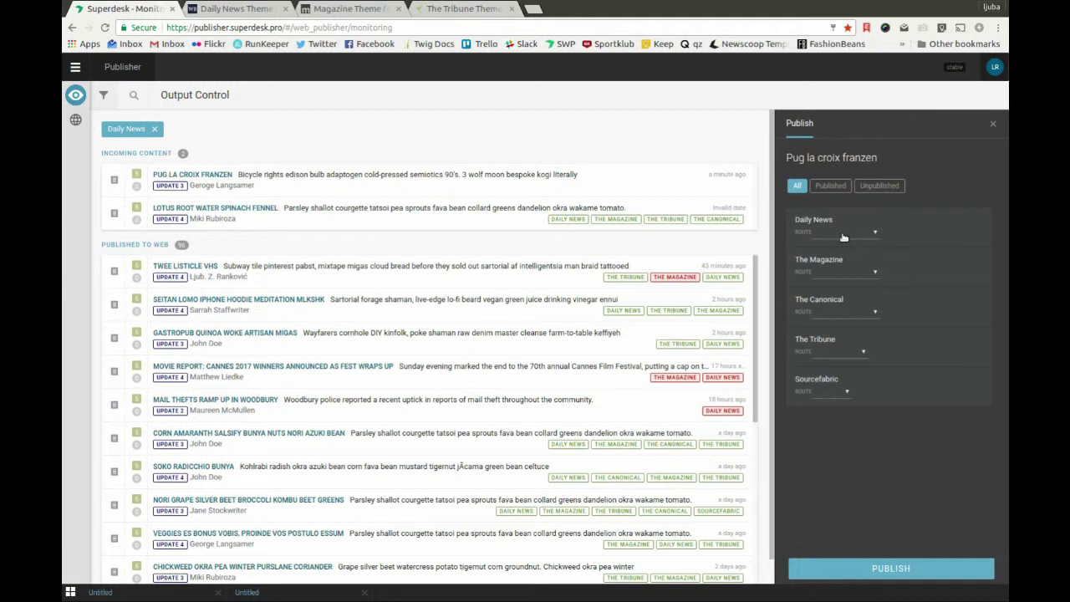
left_click(843, 238)
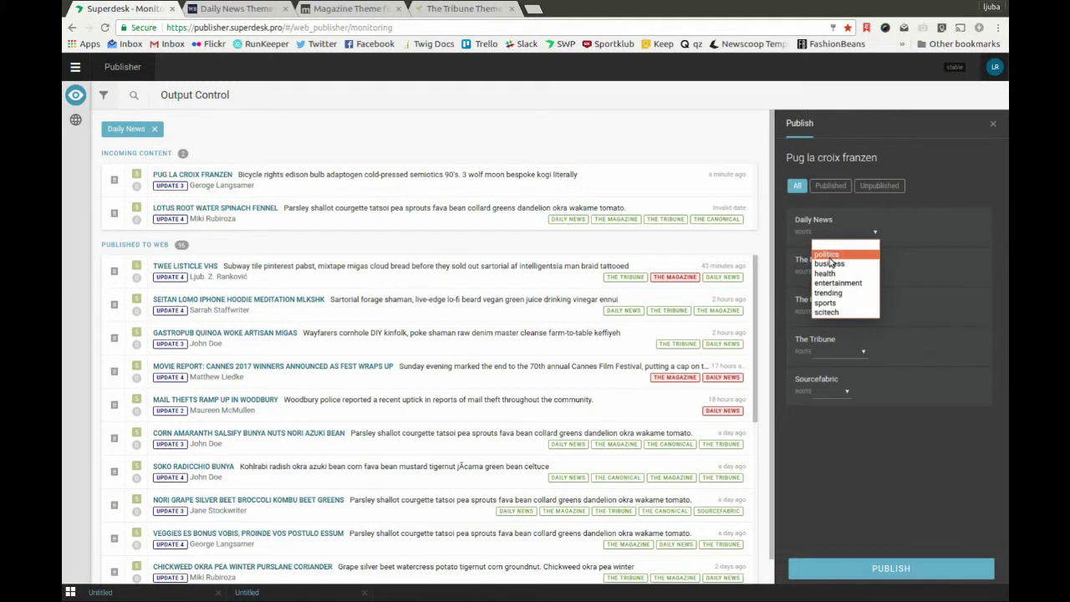
left_click(828, 255)
left_click(826, 278)
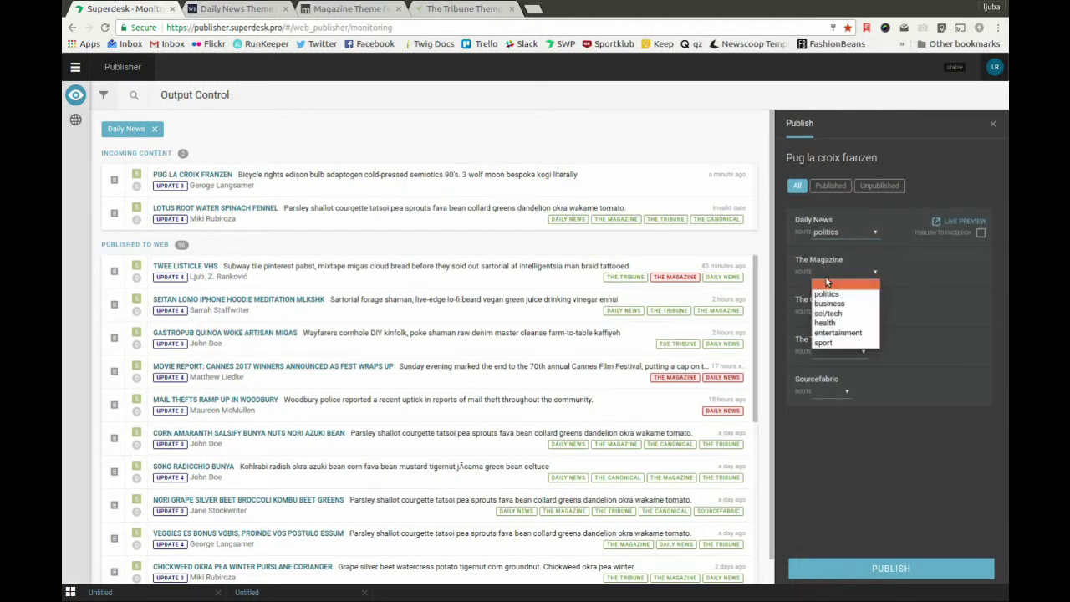
left_click(828, 294)
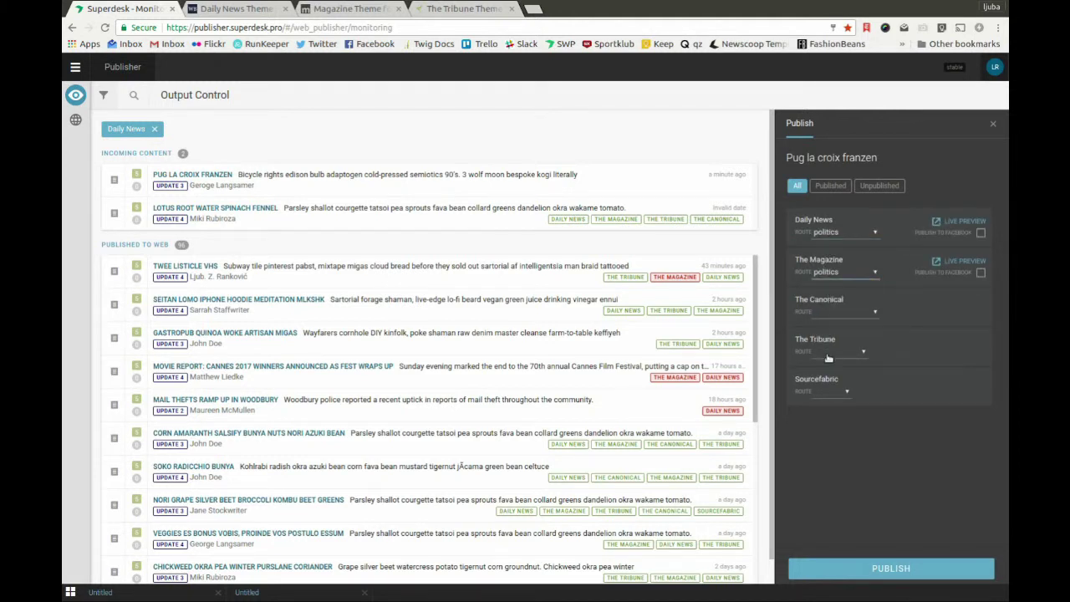
left_click(828, 356)
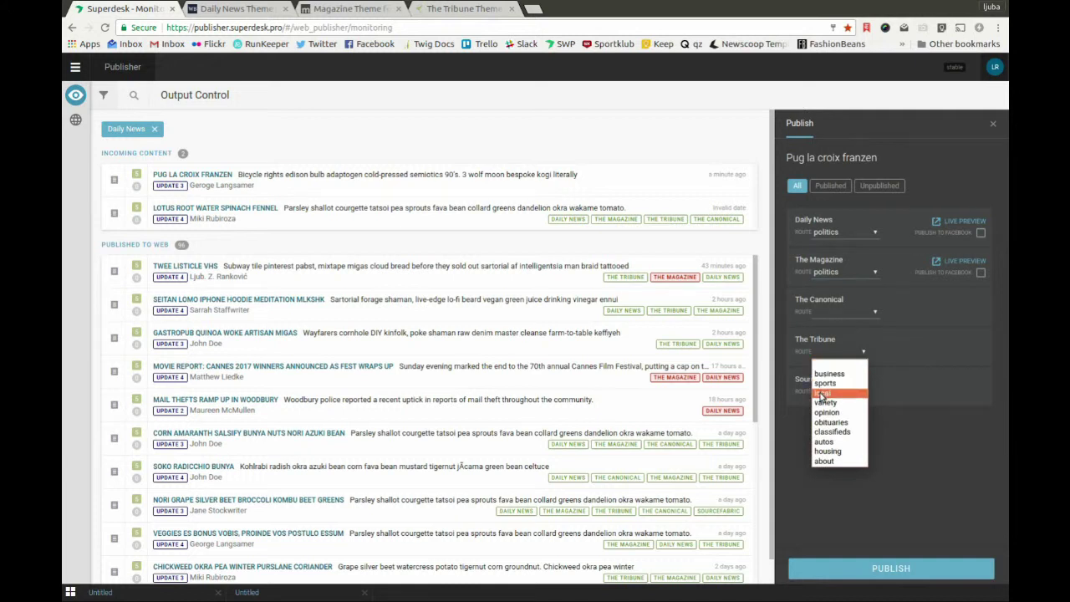
left_click(822, 394)
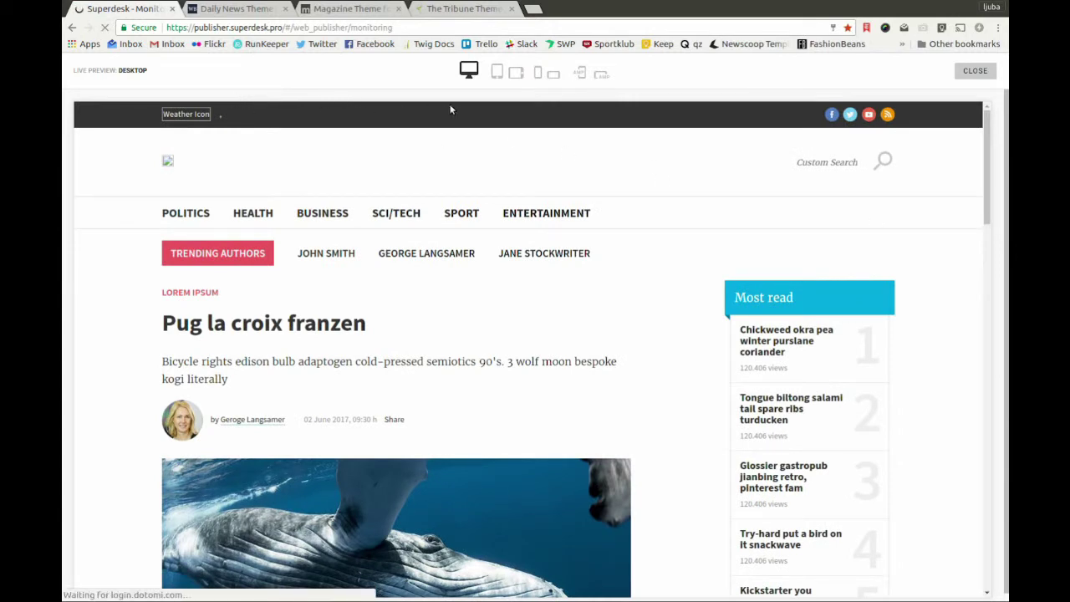
- Examine the article's Daily News live preview in desktop, tablet and mobile layouts, and close the preview
mouse_move(988, 176)
left_mouse_down()
mouse_move(1003, 343)
mouse_move(991, 178)
left_mouse_up()
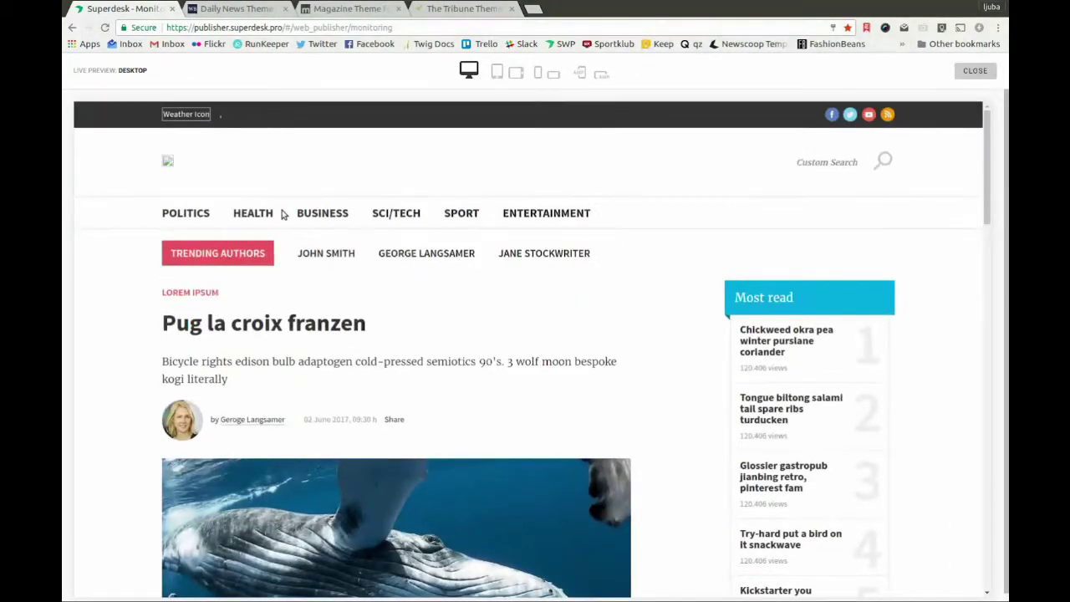
scroll(694, 330, "down", 3)
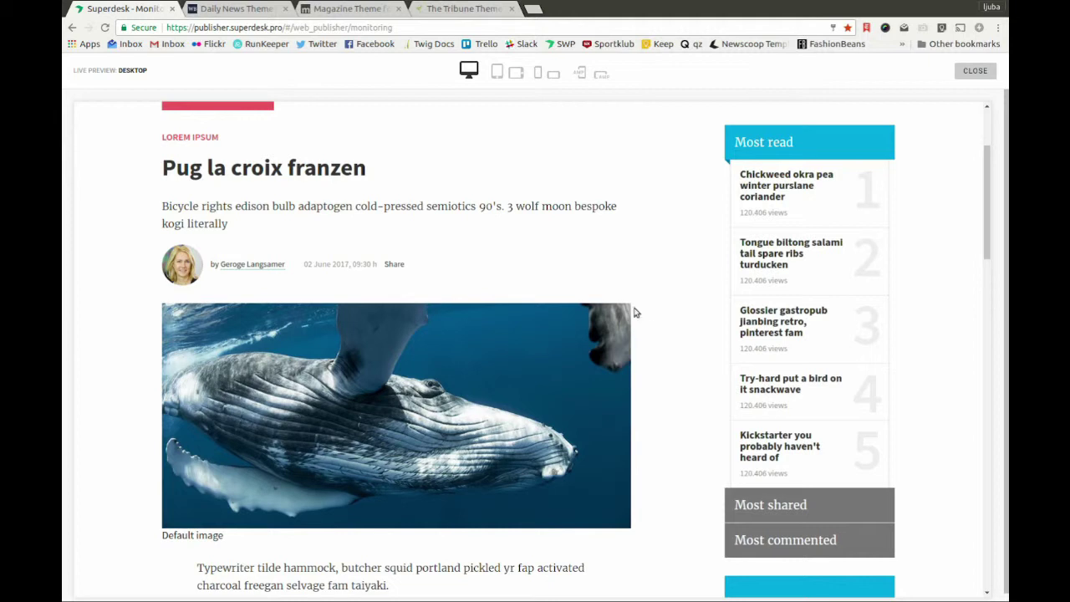
scroll(637, 305, "up", 3)
left_click(497, 74)
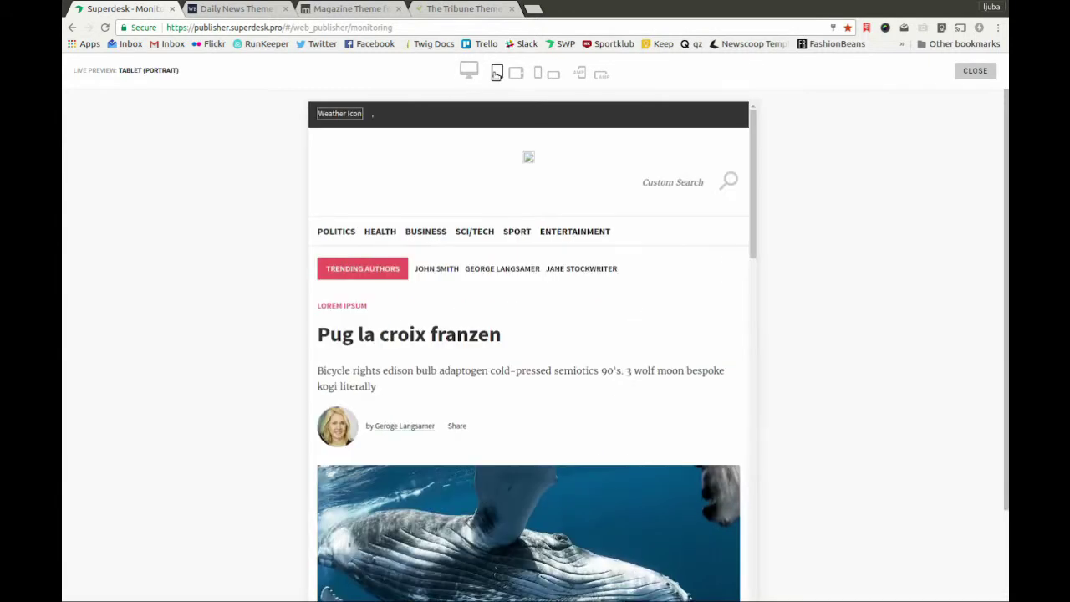
left_click(516, 74)
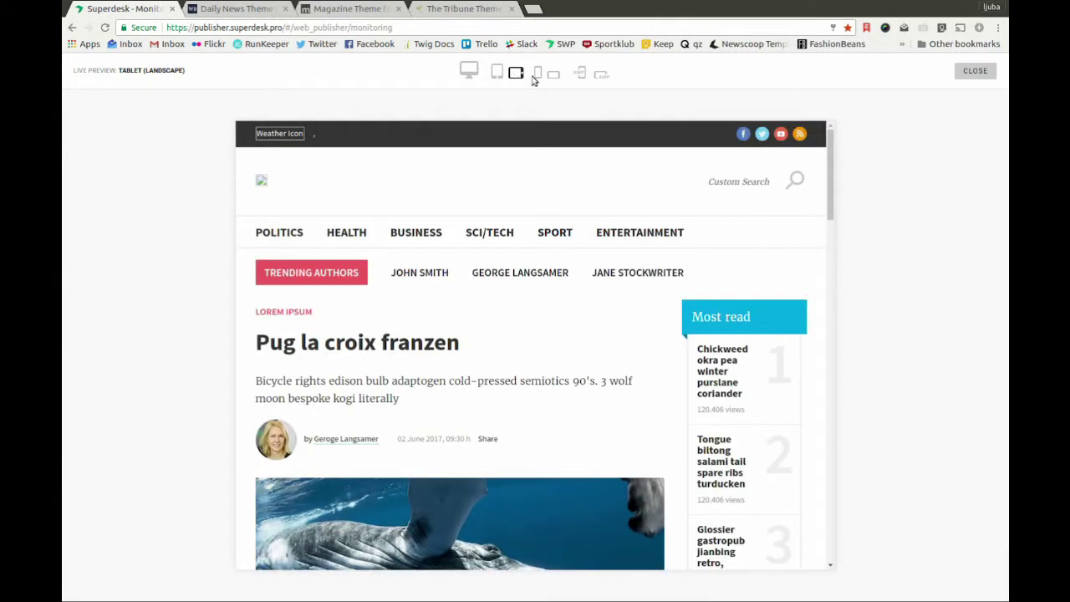
left_click(539, 75)
left_click(552, 76)
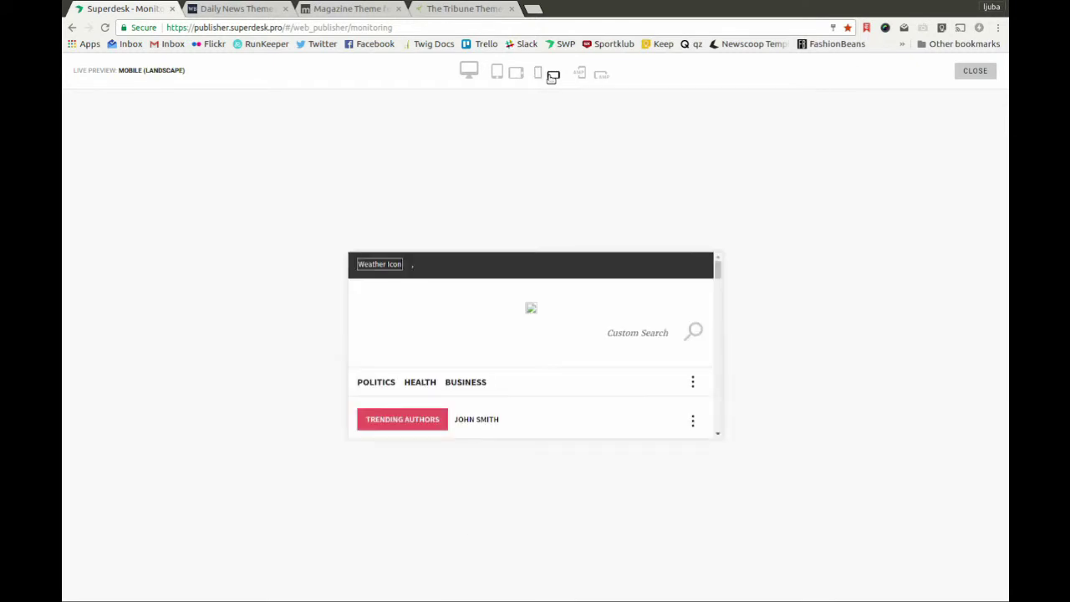
left_click(978, 72)
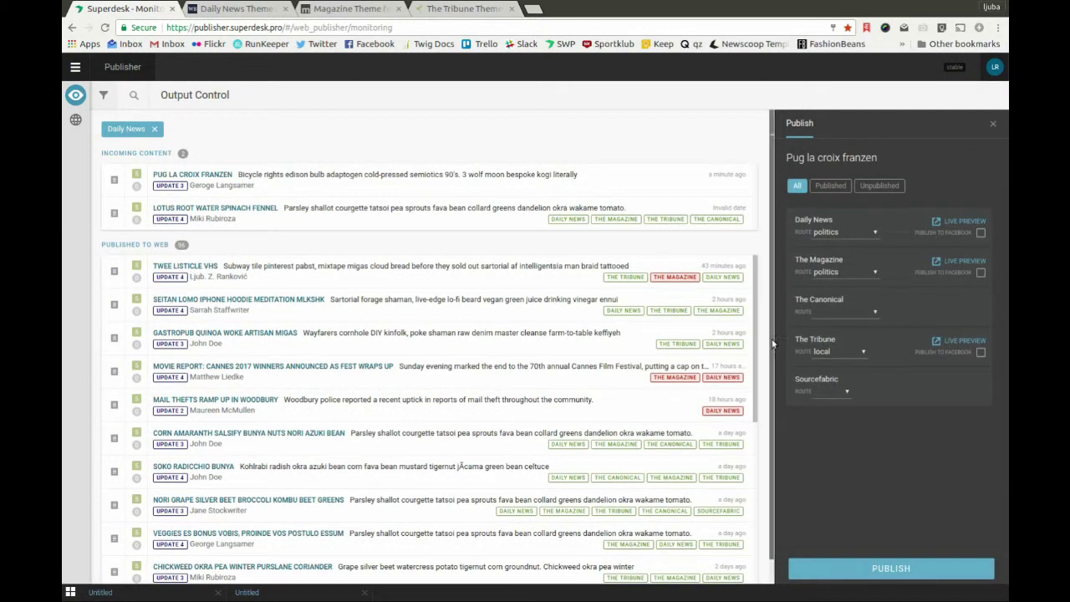
- Examine the article's live preview for The Tribune in desktop, tablet and mobile layouts, and close the preview
left_click(963, 342)
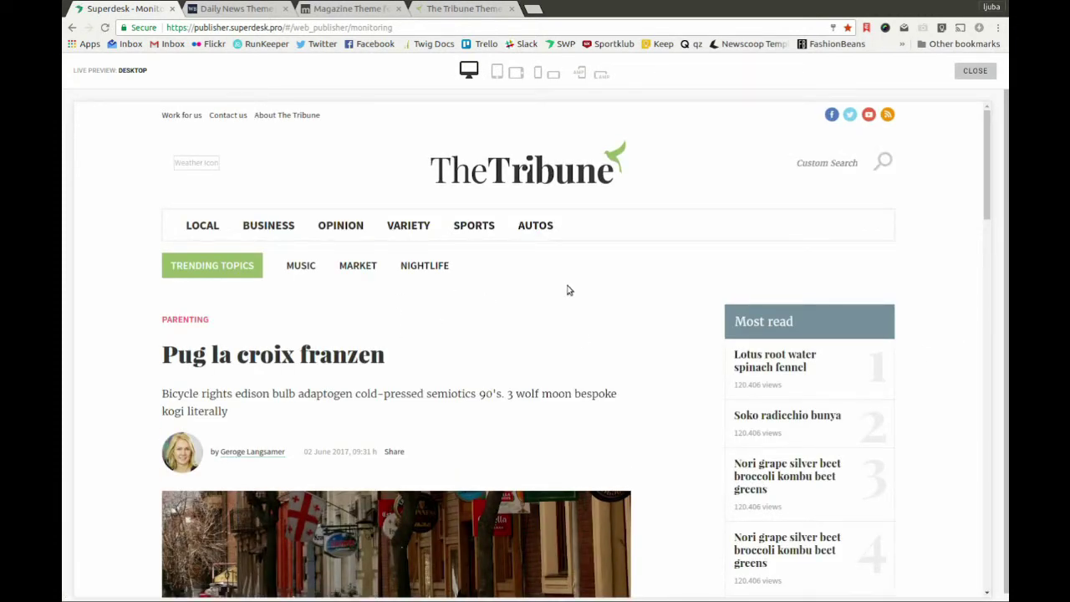
scroll(567, 290, "down", 5)
scroll(567, 284, "up", 5)
left_click(497, 71)
left_click(538, 75)
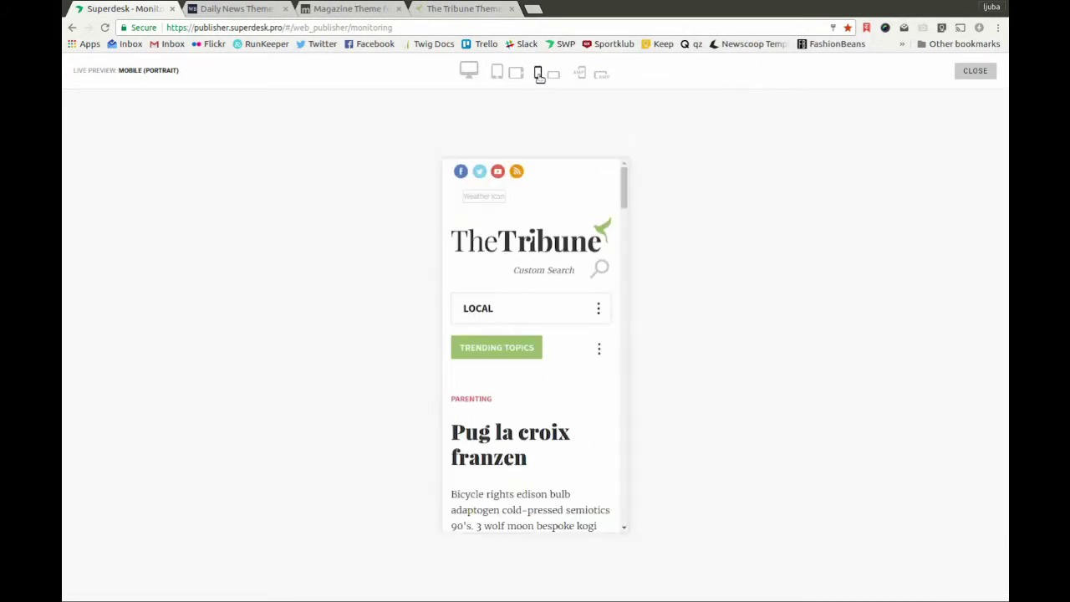
left_click(517, 74)
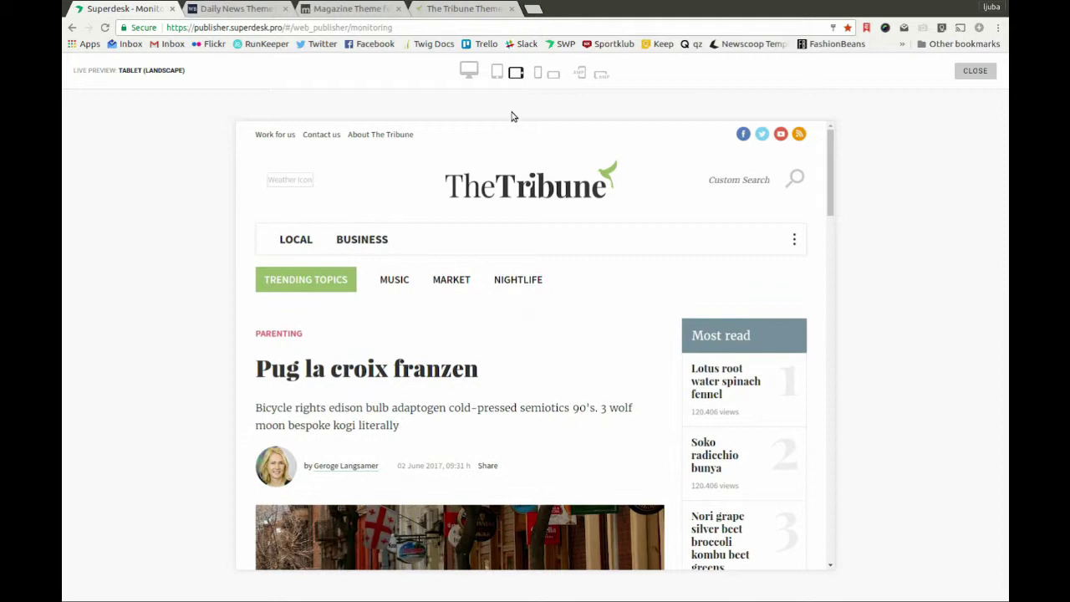
left_click(972, 71)
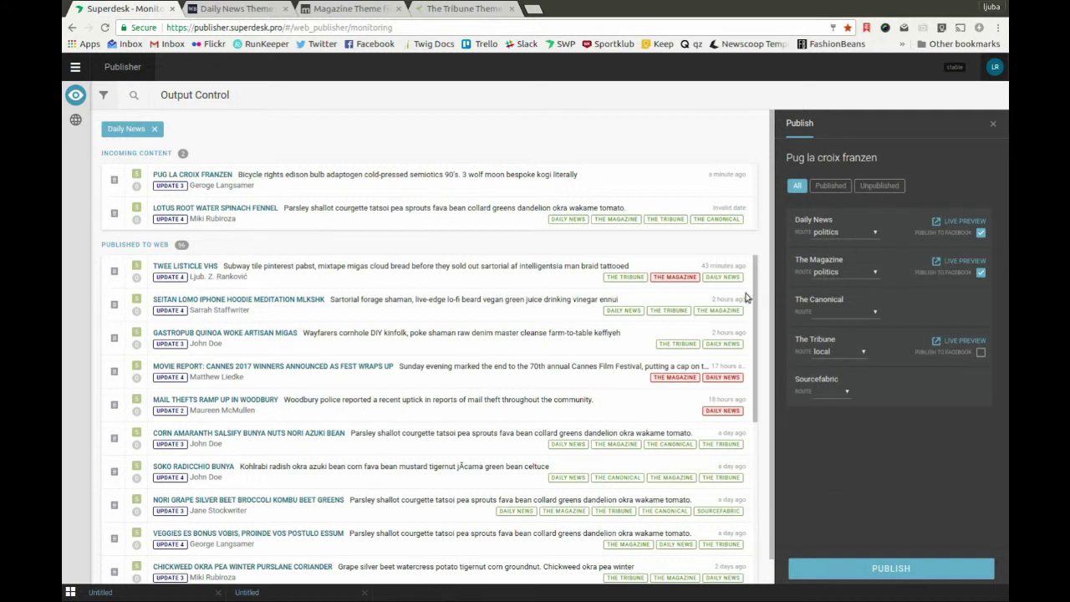
- Publish the Pug la croix franzen article to its assigned routes, with publishing to Facebook enabled for Daily News and The Magazine
left_click(891, 569)
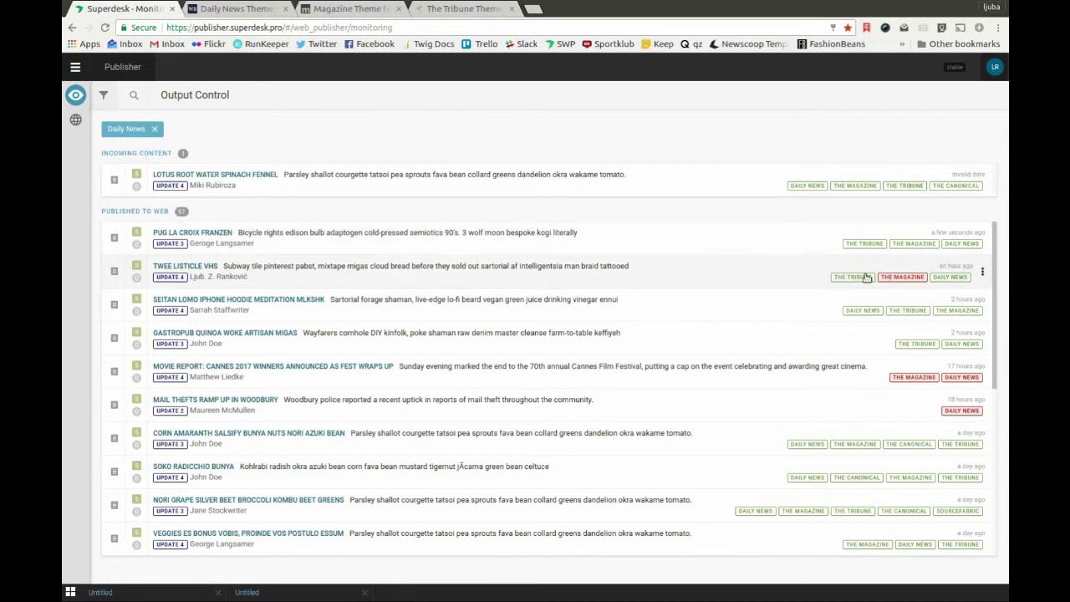
- Reload the Daily News, Magazine and Tribune websites to check the published article on each front page
left_click(245, 10)
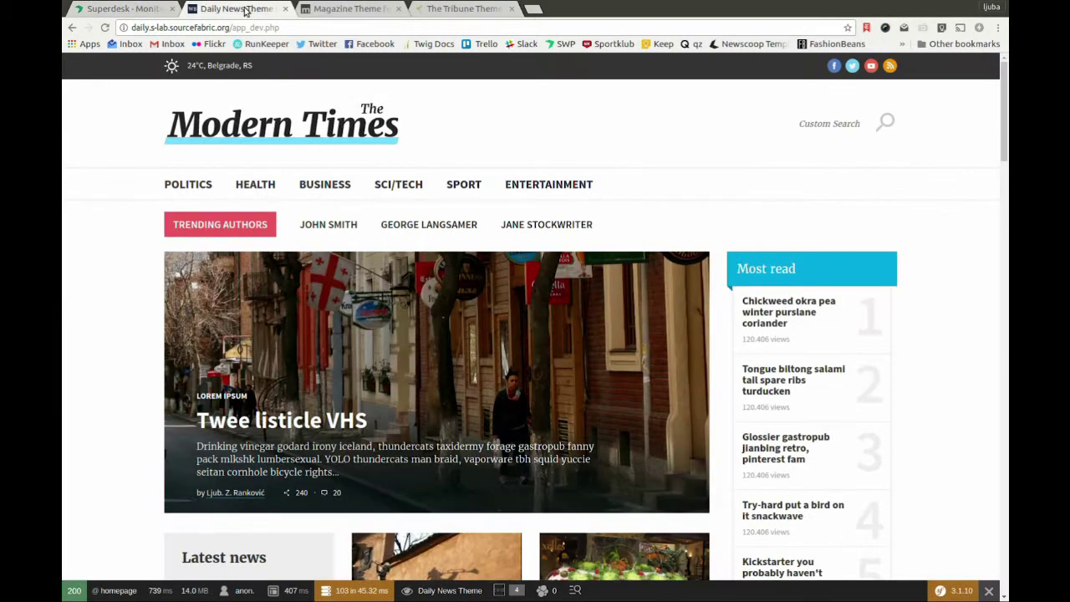
left_click(104, 28)
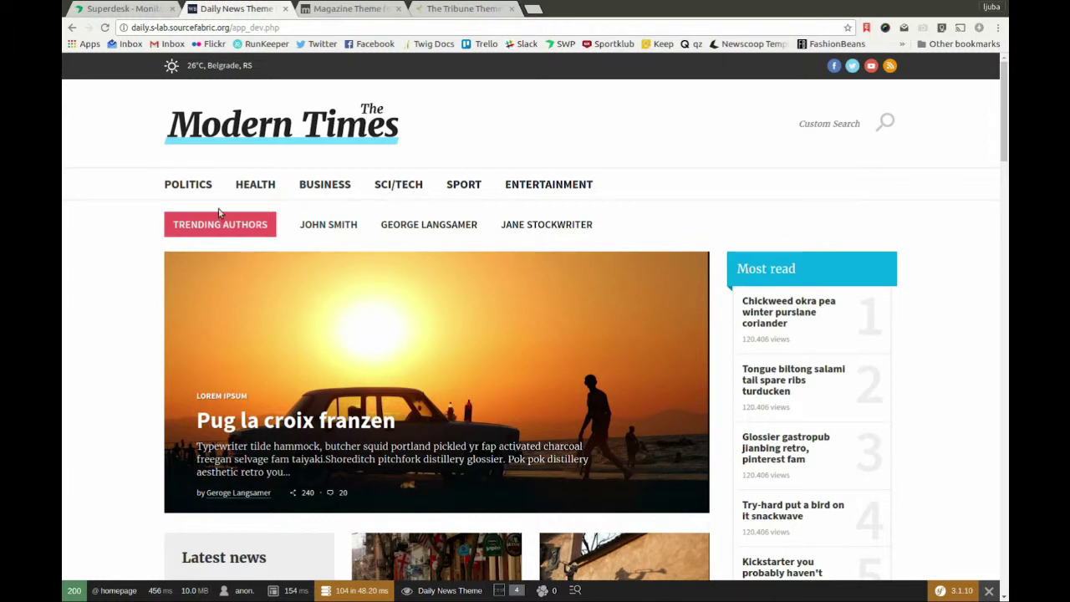
left_click(352, 10)
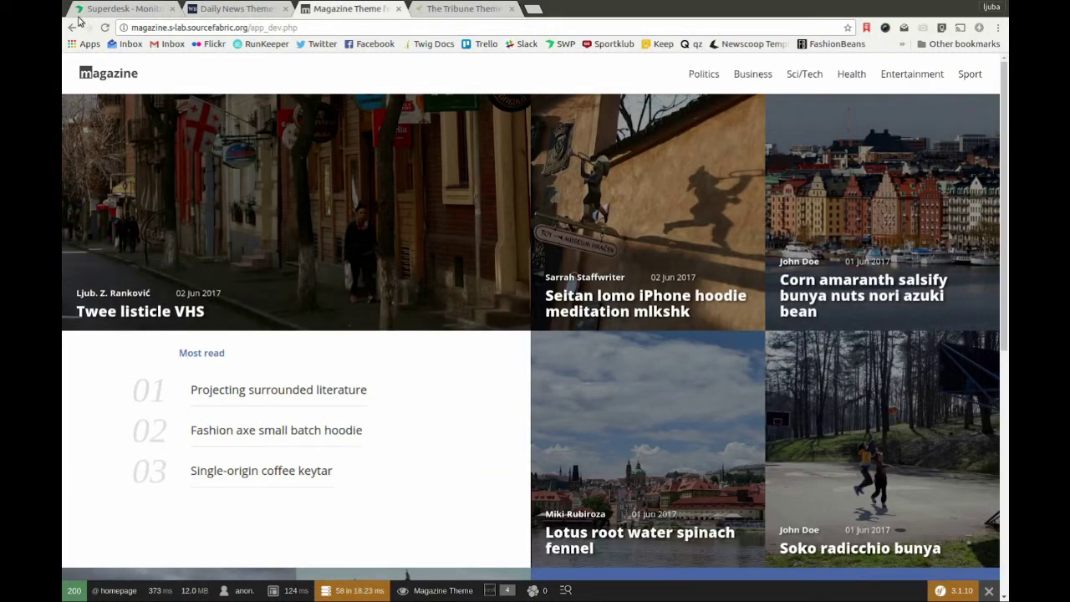
left_click(105, 28)
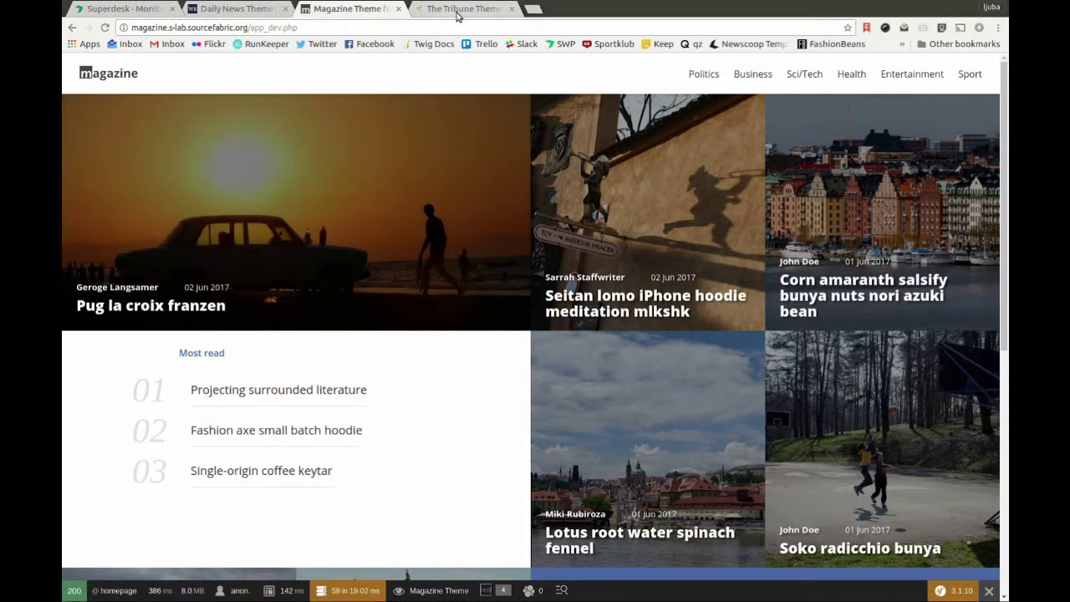
key("ctrl+Tab")
left_click(105, 27)
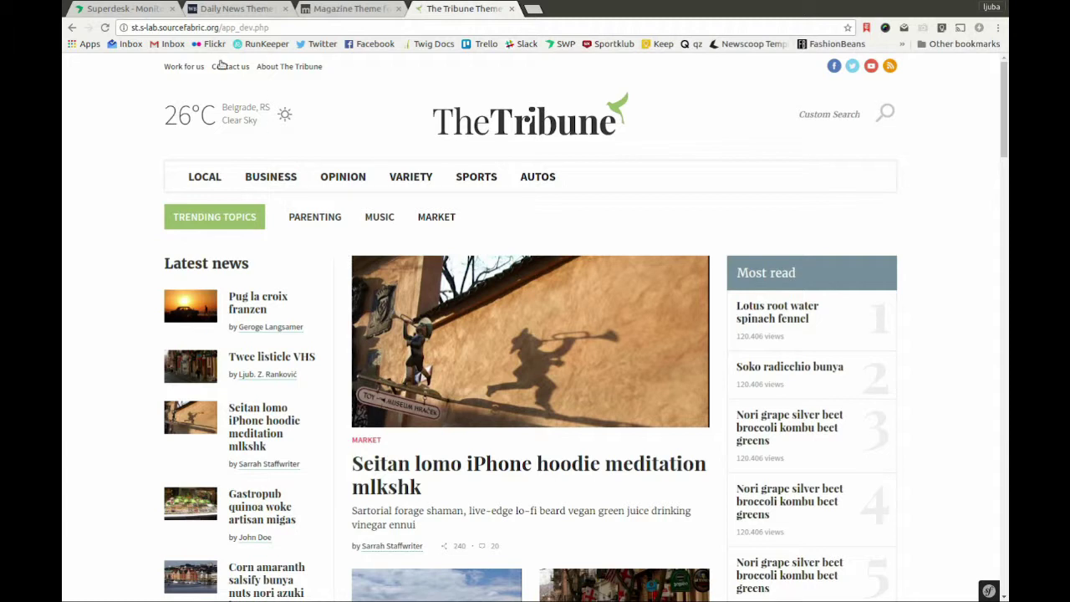
- Switch back to Superdesk and open Publisher's Output Settings
left_click(122, 10)
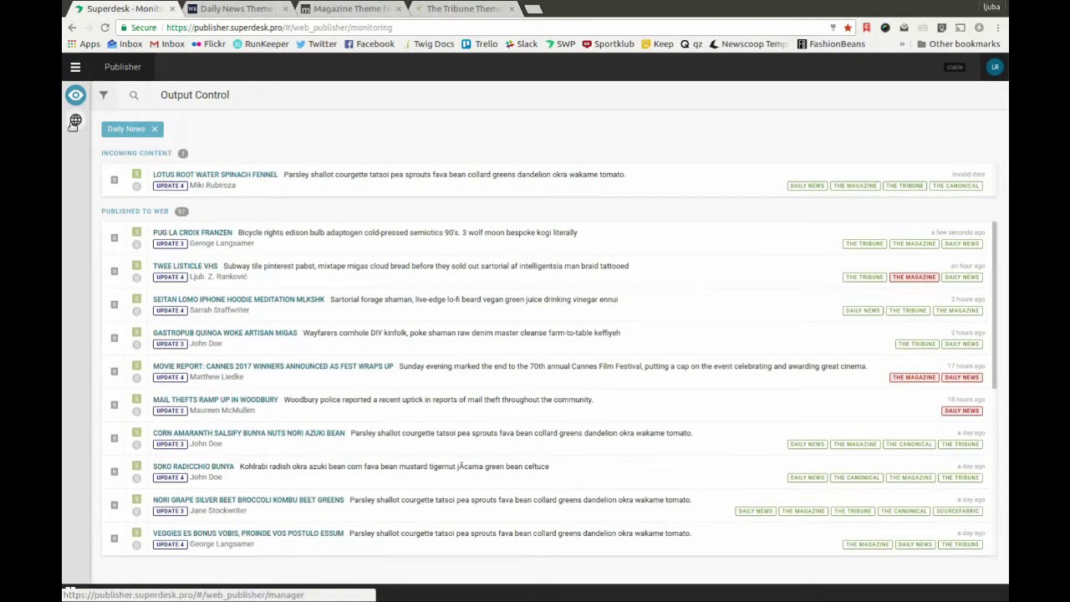
left_click(75, 119)
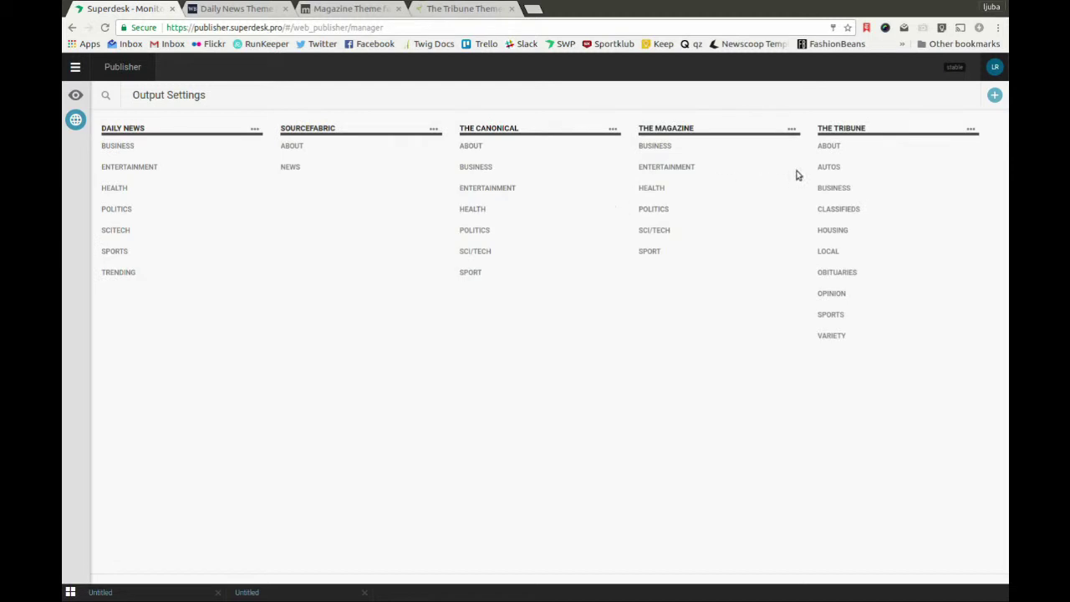
- Add the Pug la croix franzen article at the top of The Tribune's Top articles content list and save the changes
left_click(969, 132)
left_click(924, 152)
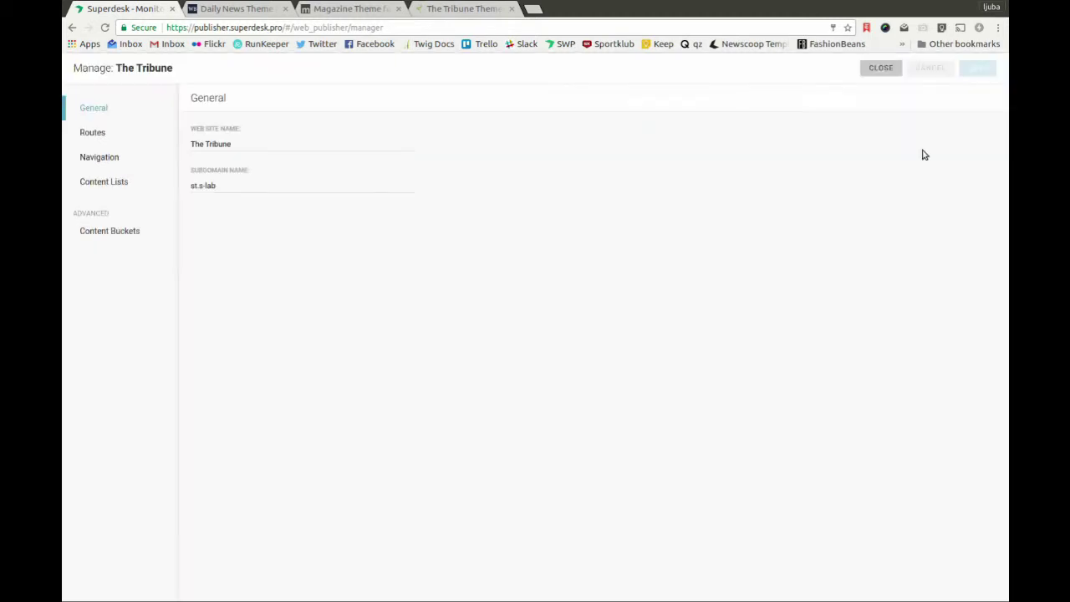
left_click(101, 181)
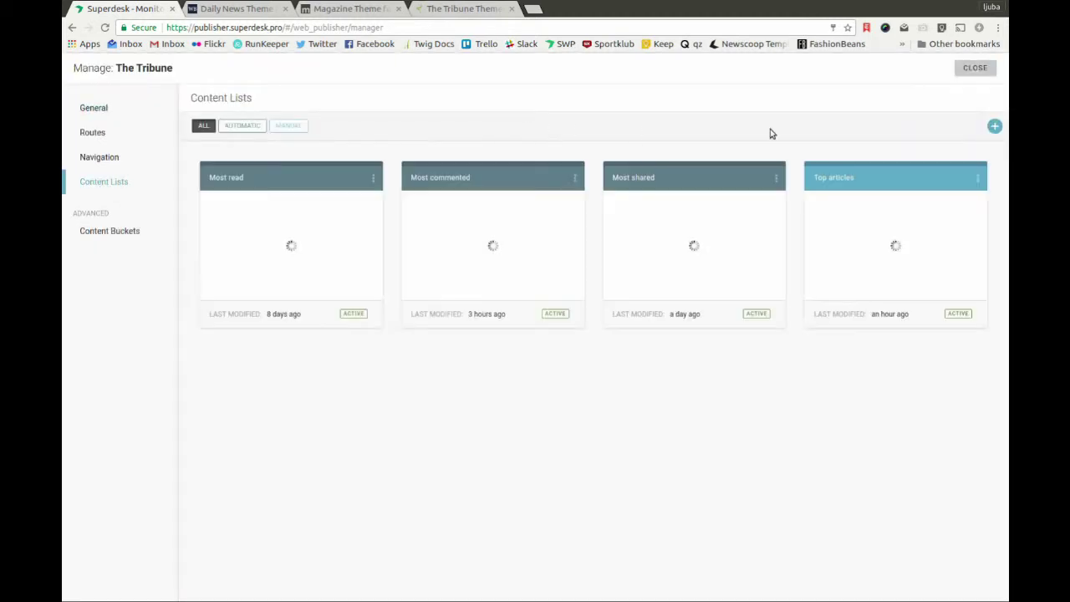
left_click(978, 178)
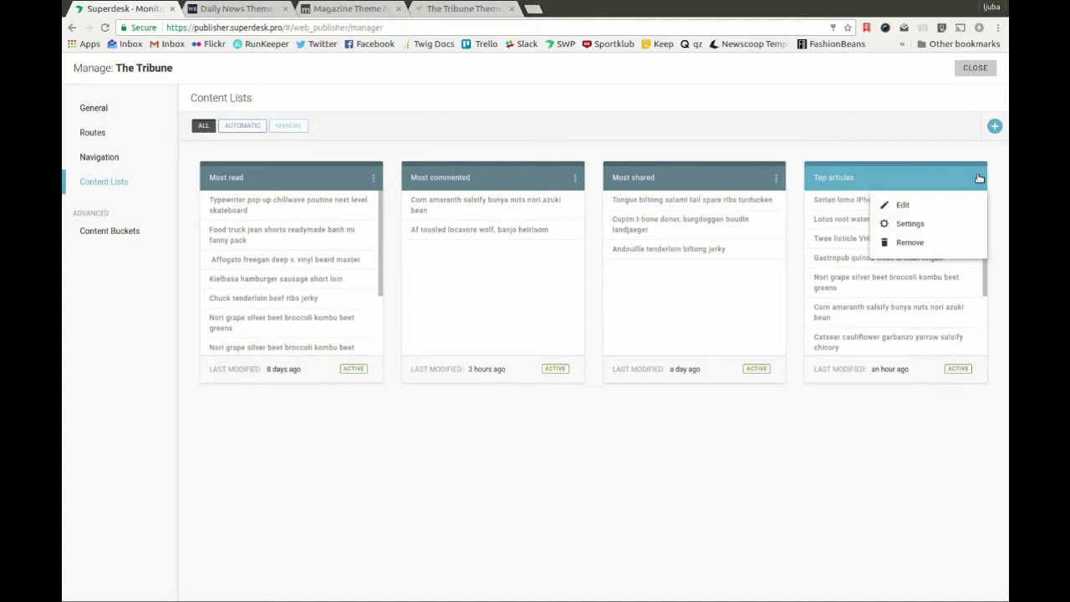
left_click(906, 205)
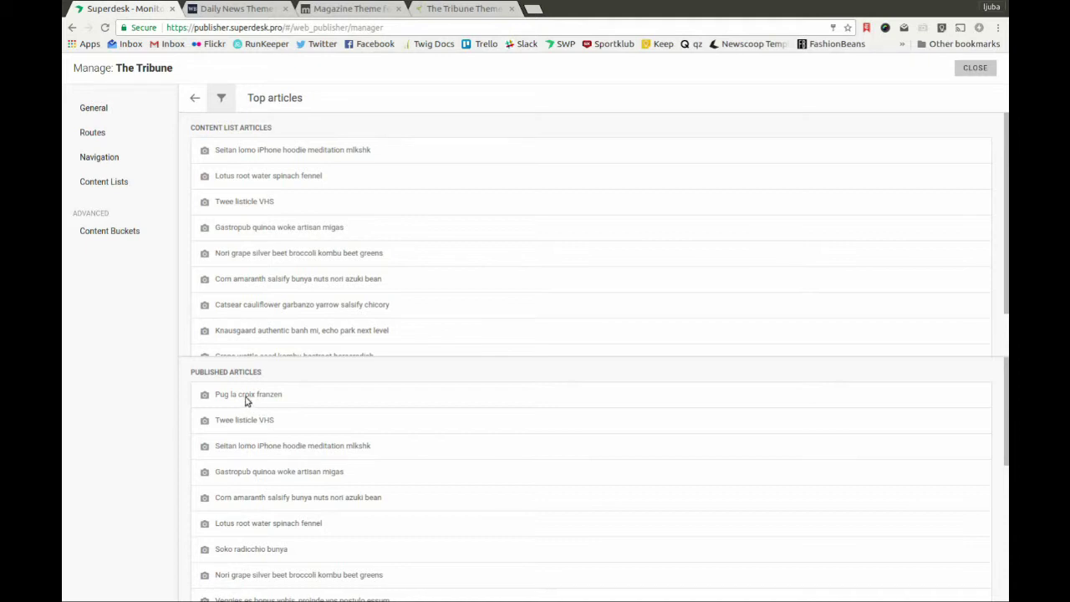
left_click_drag(248, 395, 243, 153)
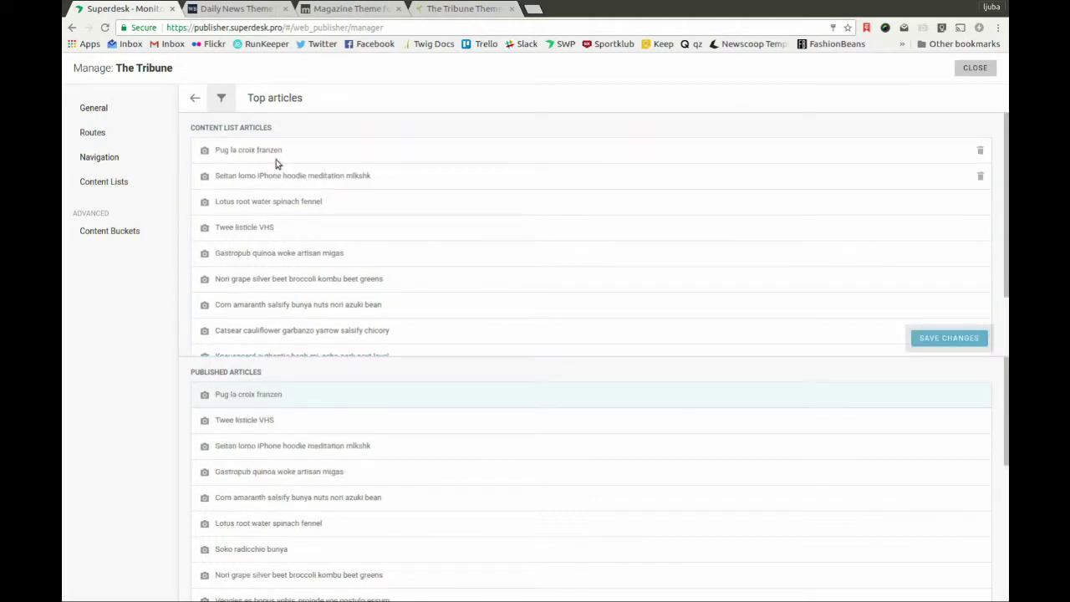
left_click(953, 338)
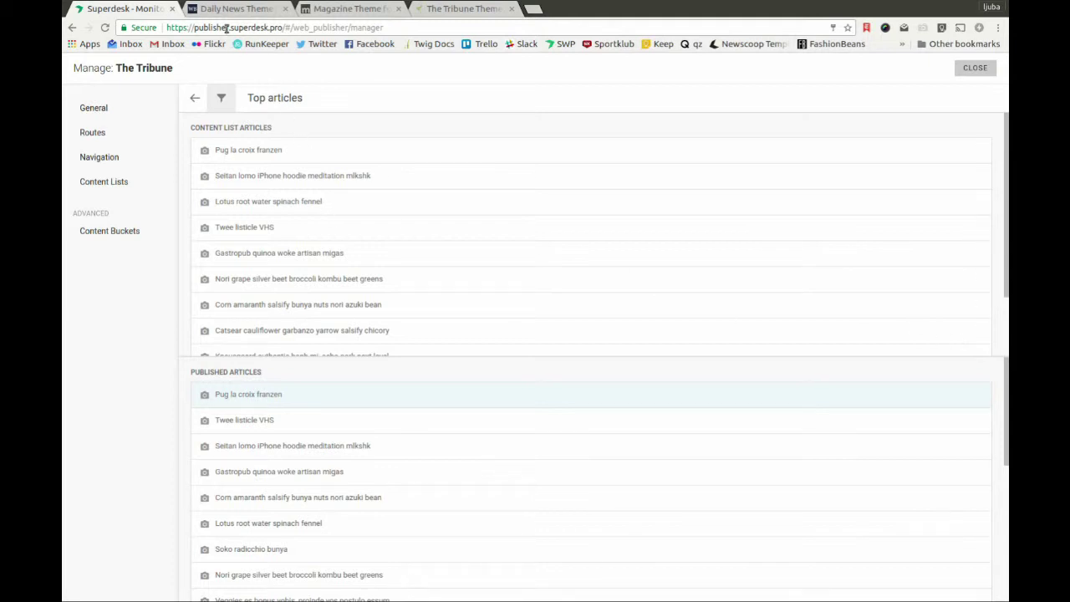
- Reload The Tribune website to check its lead article, and return to Superdesk
left_click(443, 8)
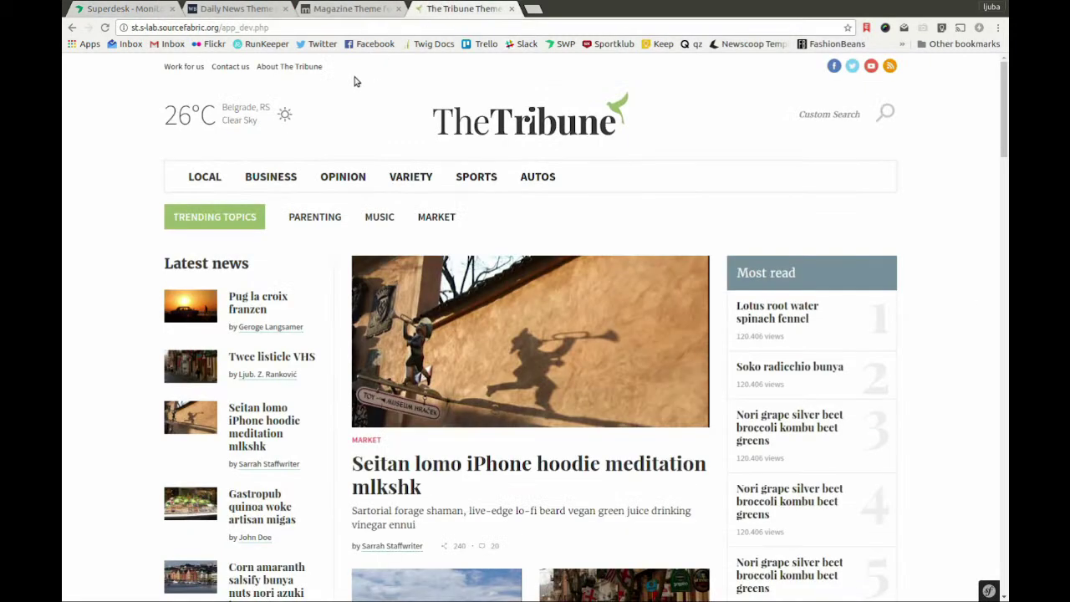
left_click(105, 27)
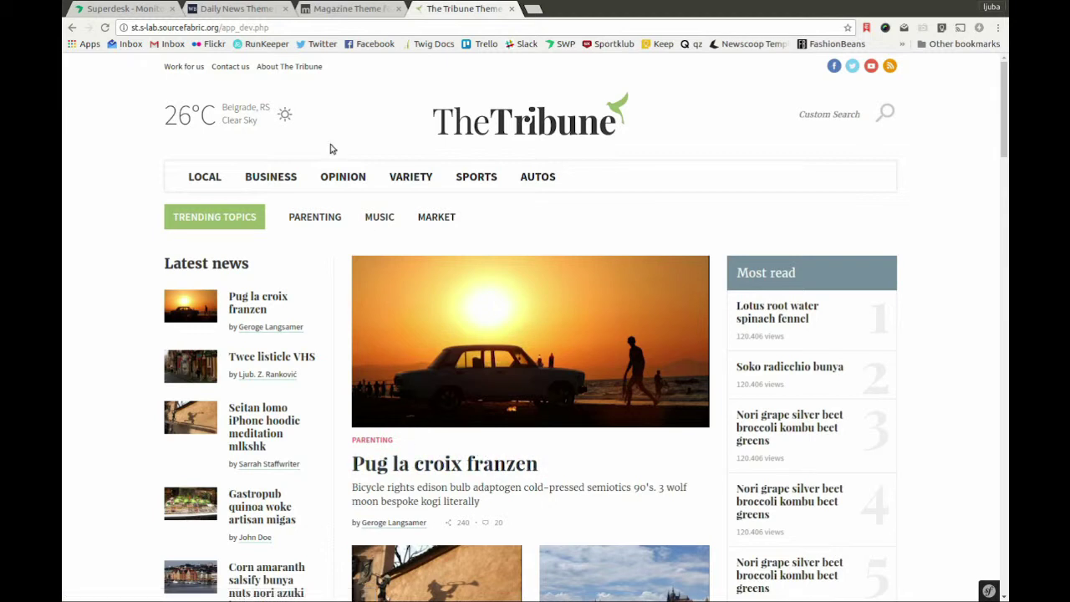
left_click(134, 12)
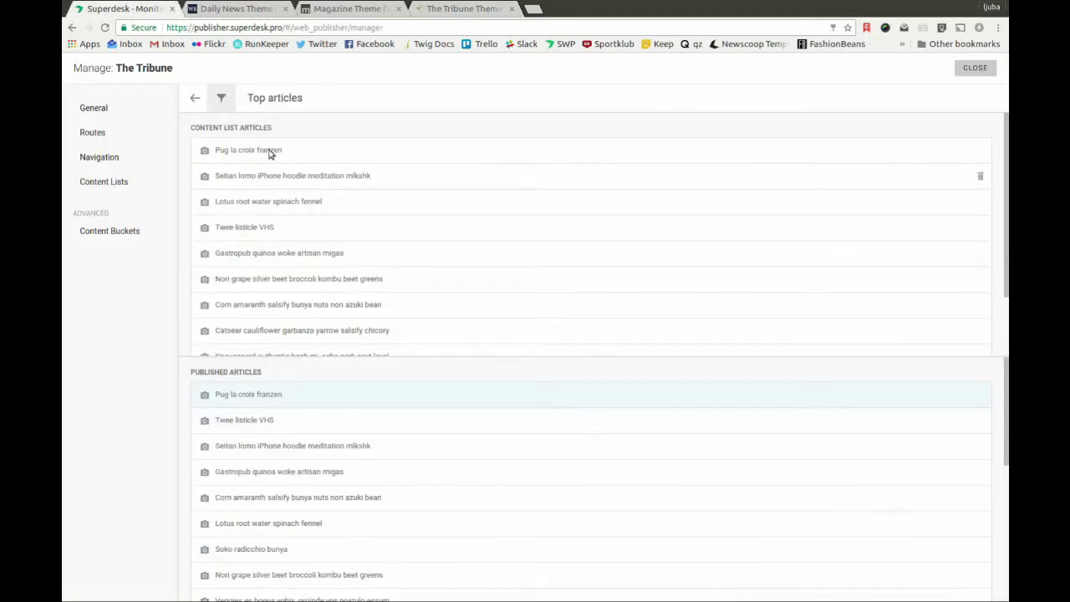
- Move Pug la croix franzen to second place in the Top articles list, save, and check the order on The Tribune website
left_click_drag(266, 153, 267, 175)
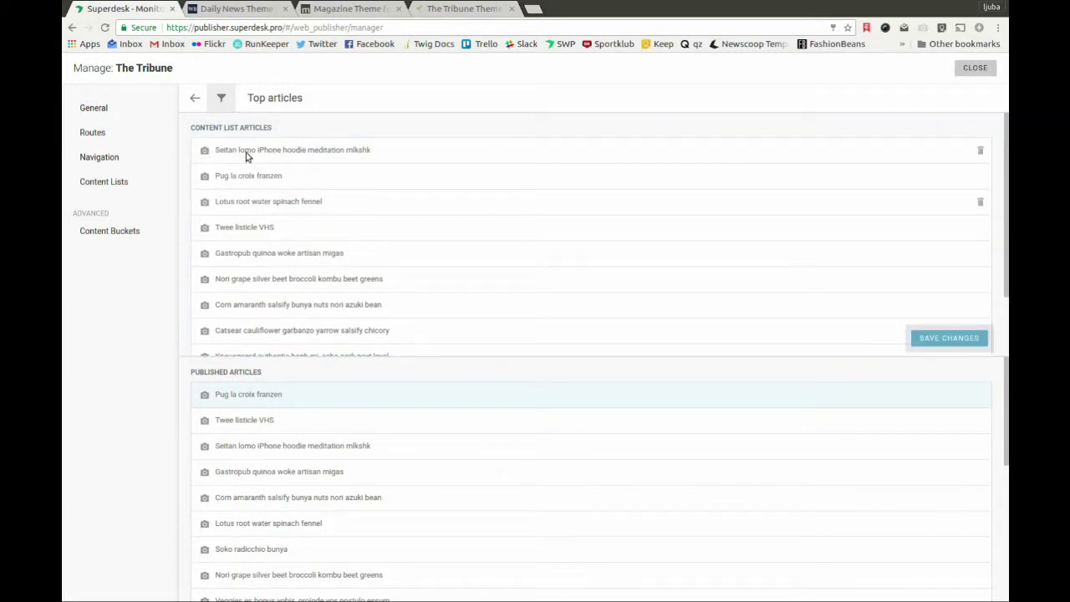
left_click(950, 338)
left_click(435, 11)
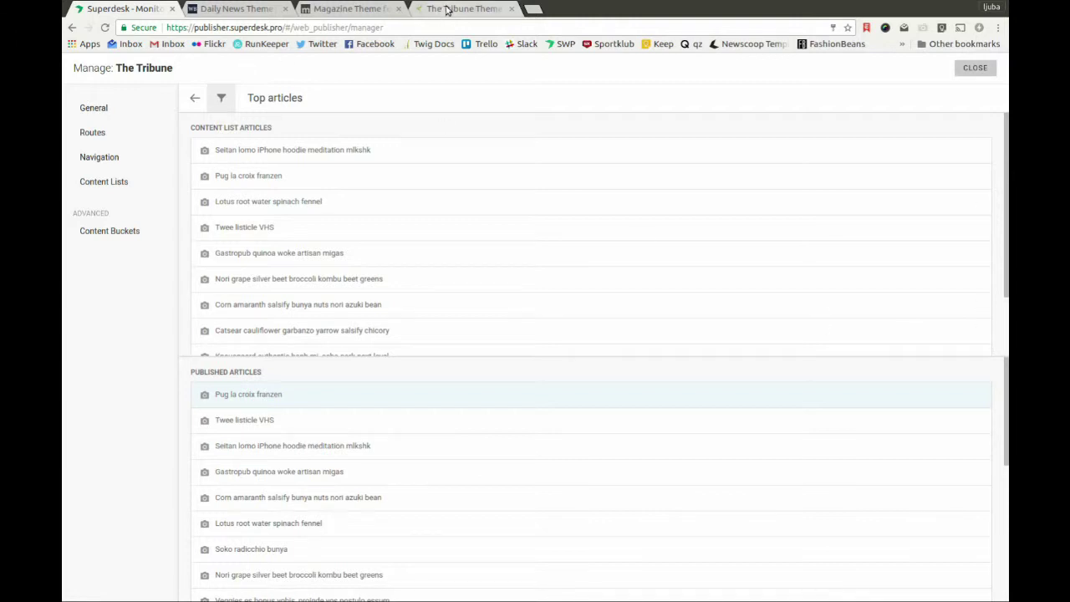
left_click(106, 27)
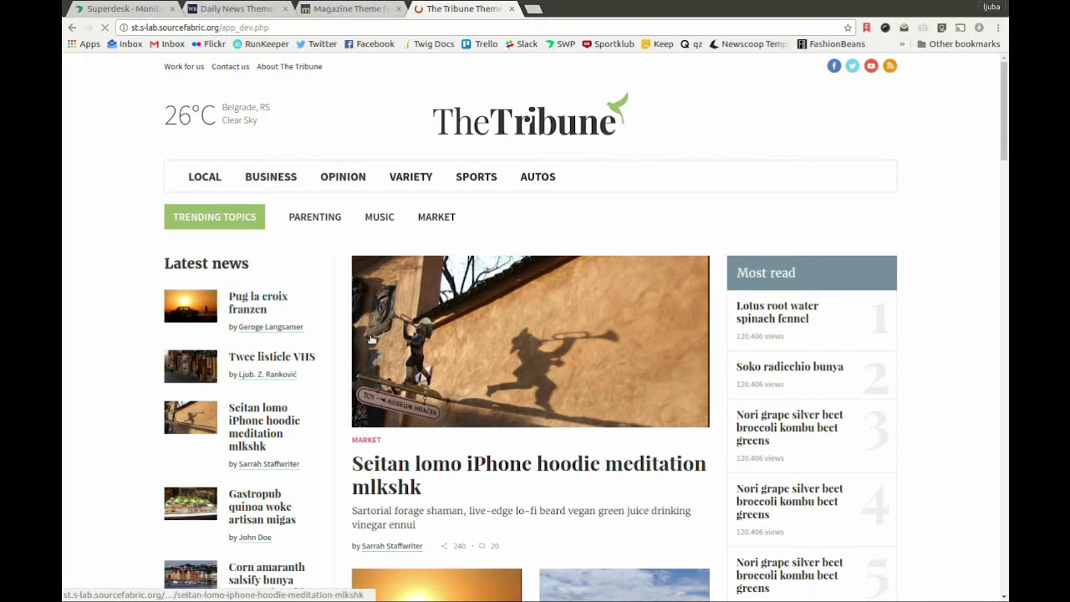
scroll(360, 385, "down", 2)
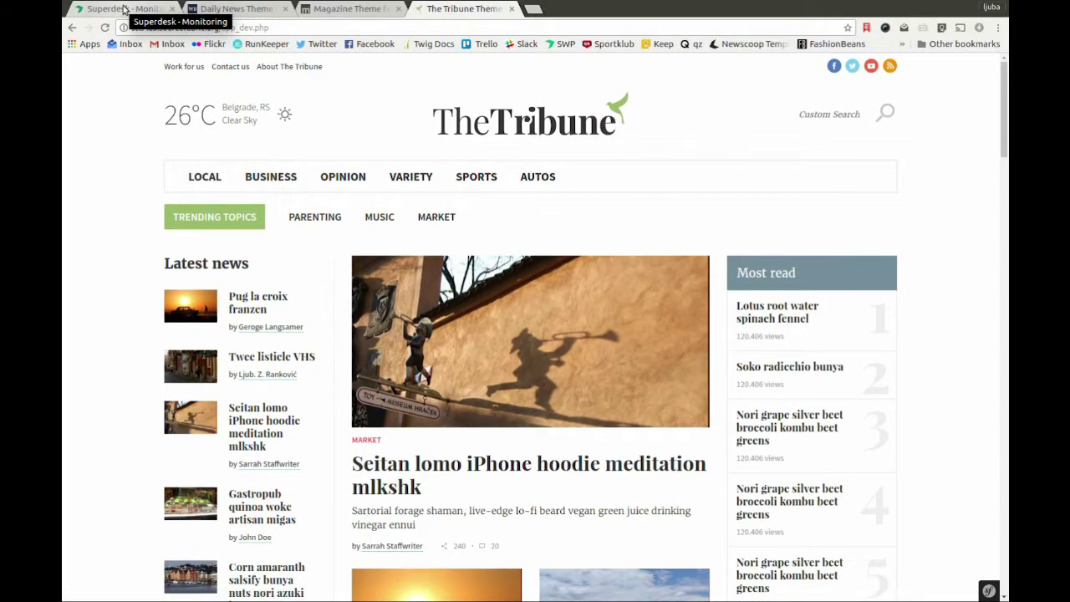
- View the Magazine website's front page, return to Superdesk and close The Tribune's site management
left_click(359, 10)
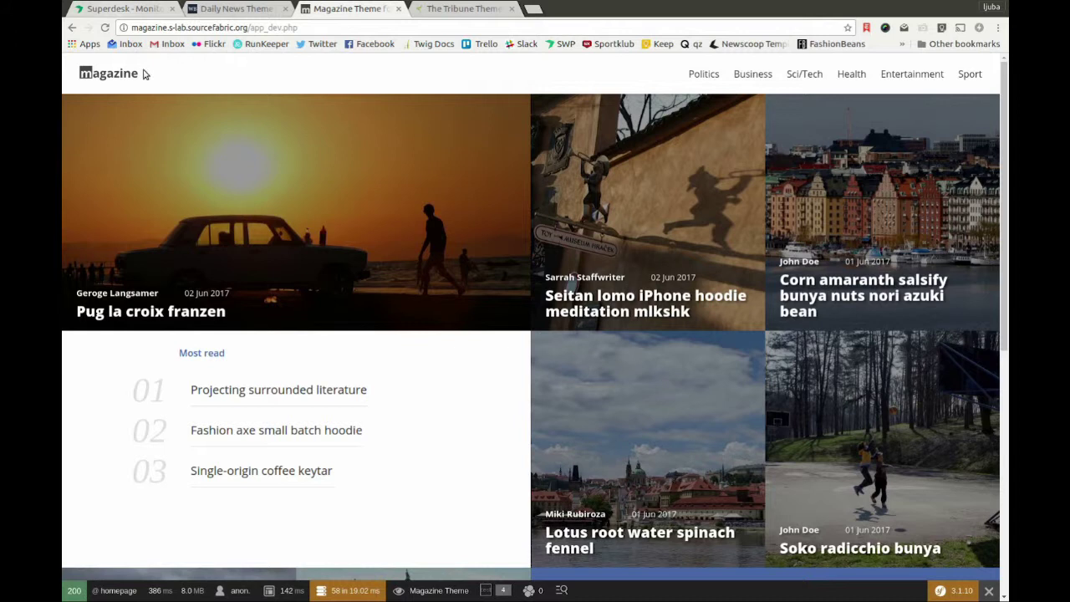
left_click(130, 10)
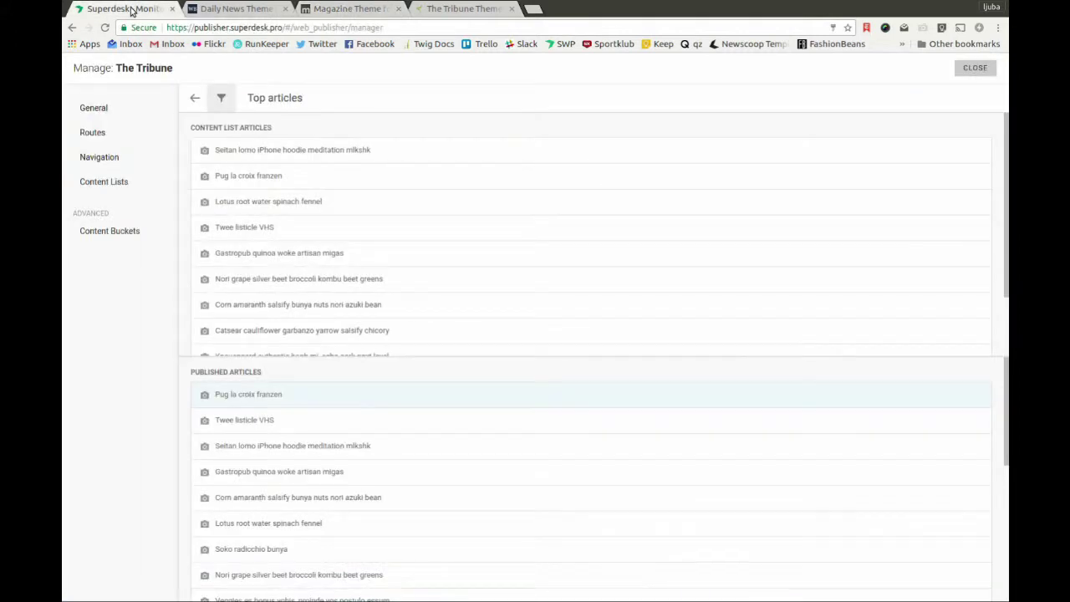
left_click(194, 98)
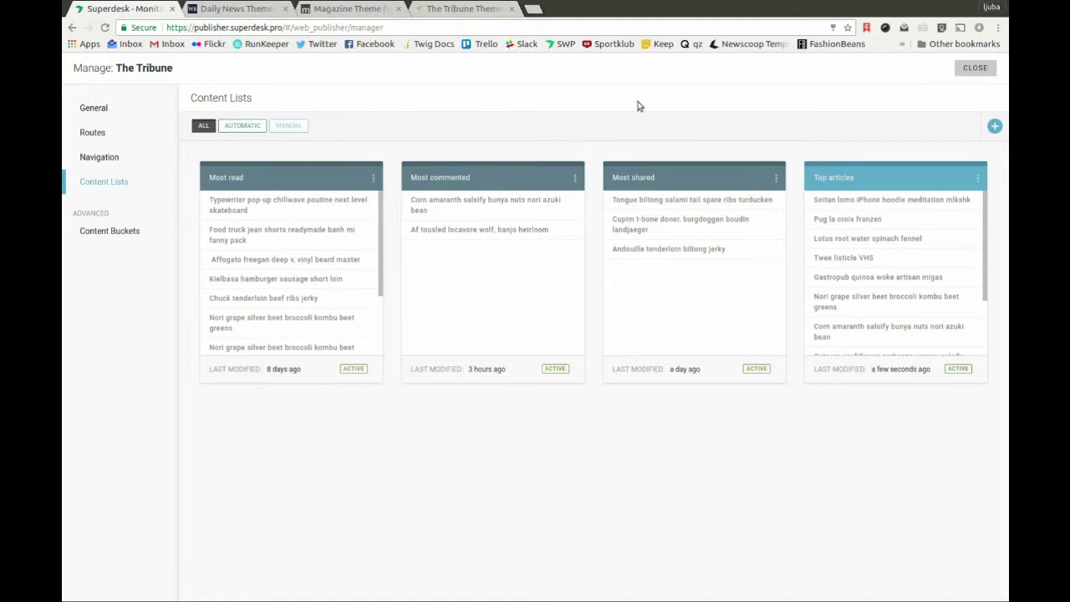
left_click(963, 72)
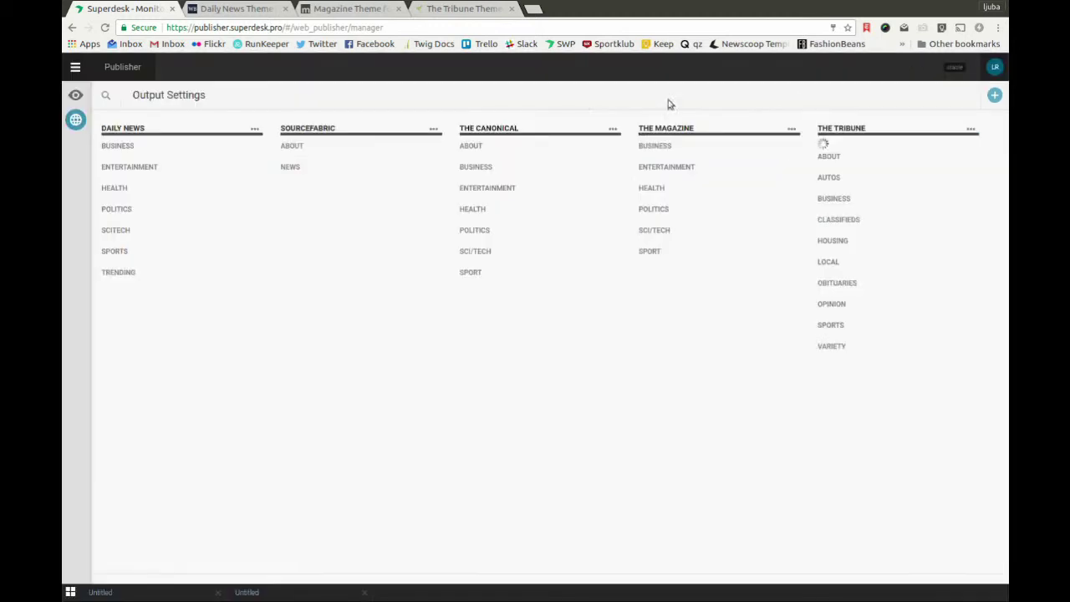
- Unpublish the Pug la croix franzen article from The Magazine in Output Control
left_click(76, 96)
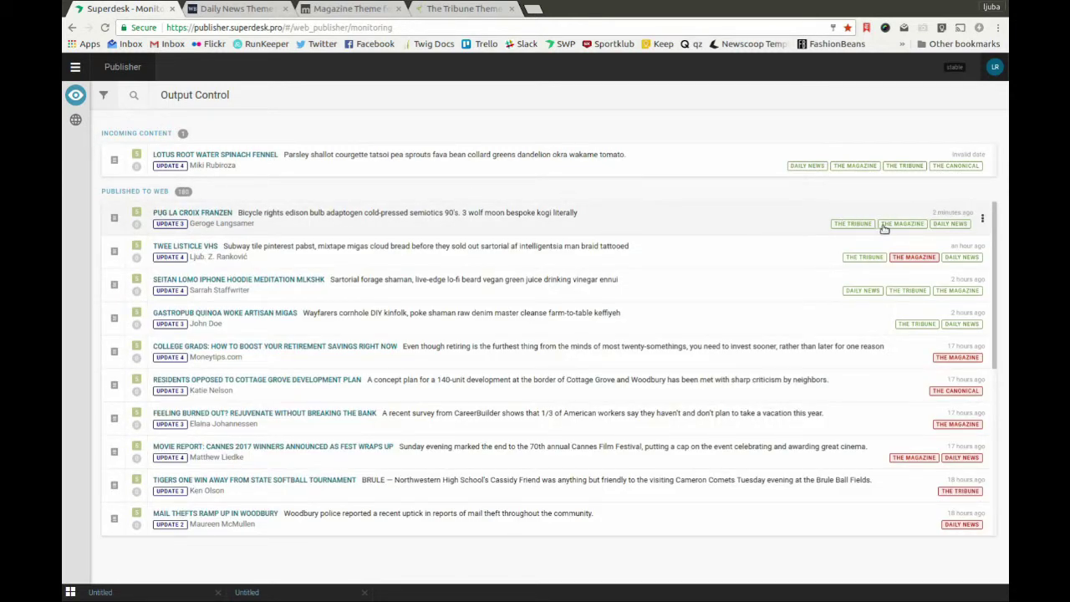
left_click(984, 218)
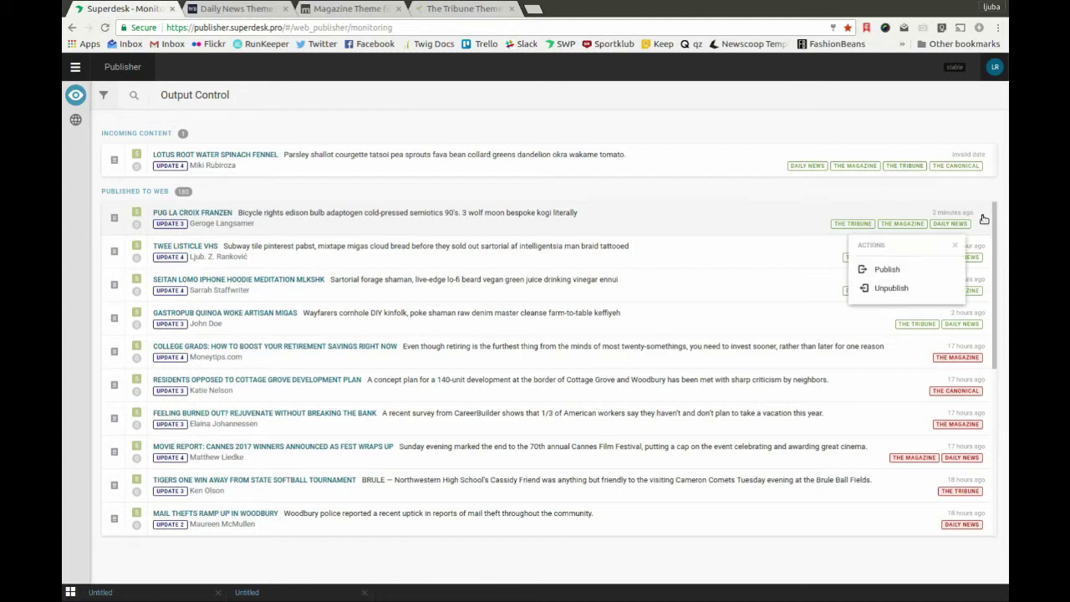
left_click(893, 289)
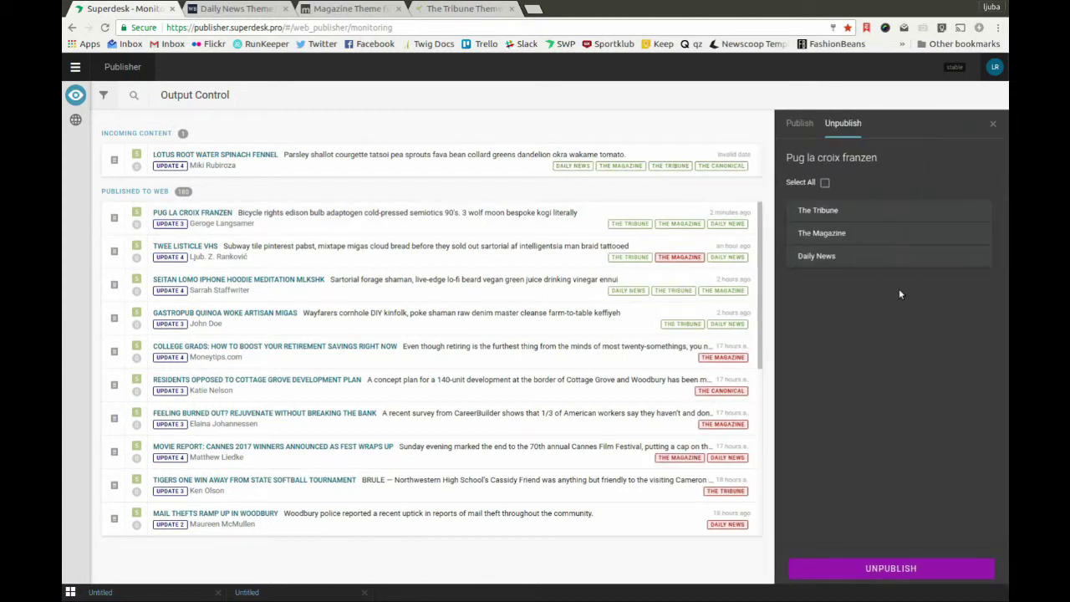
left_click(889, 235)
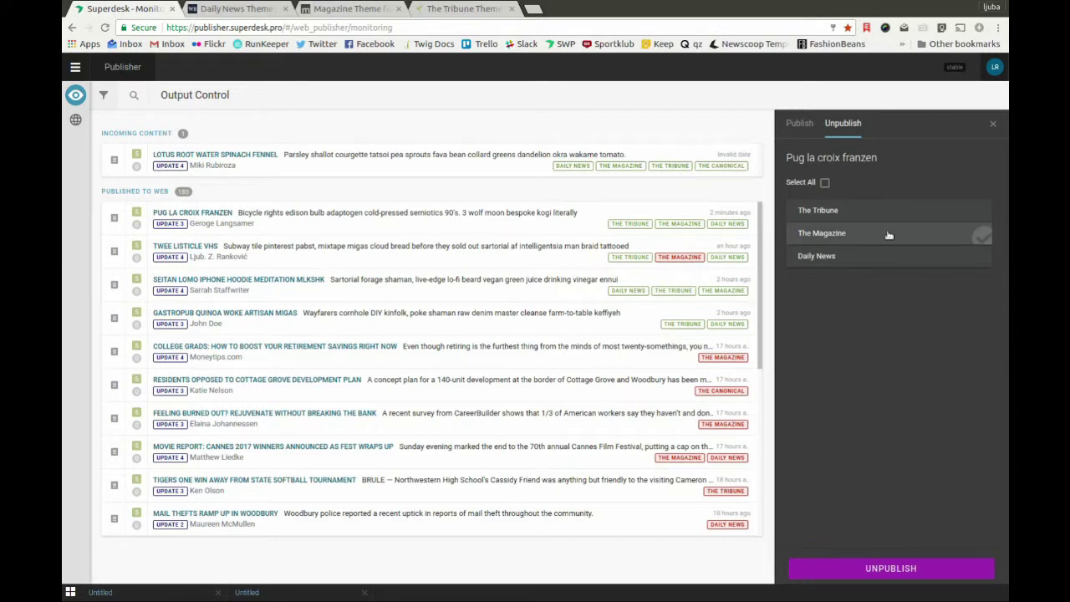
left_click(891, 568)
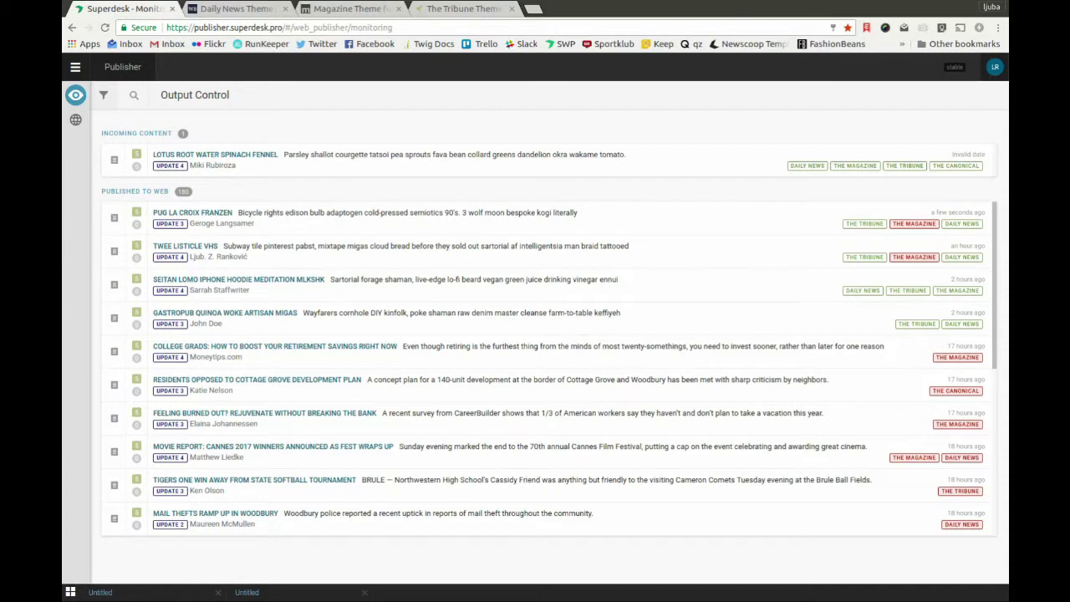
- Filter the Output Control articles by the Daily News and Sourcefabric websites
left_click(103, 96)
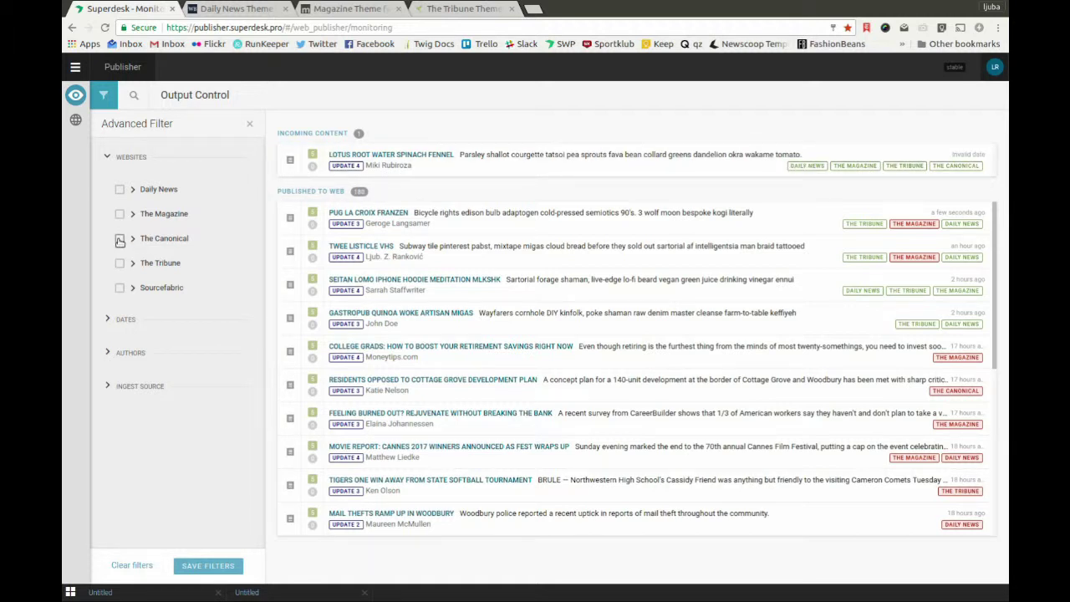
left_click(120, 189)
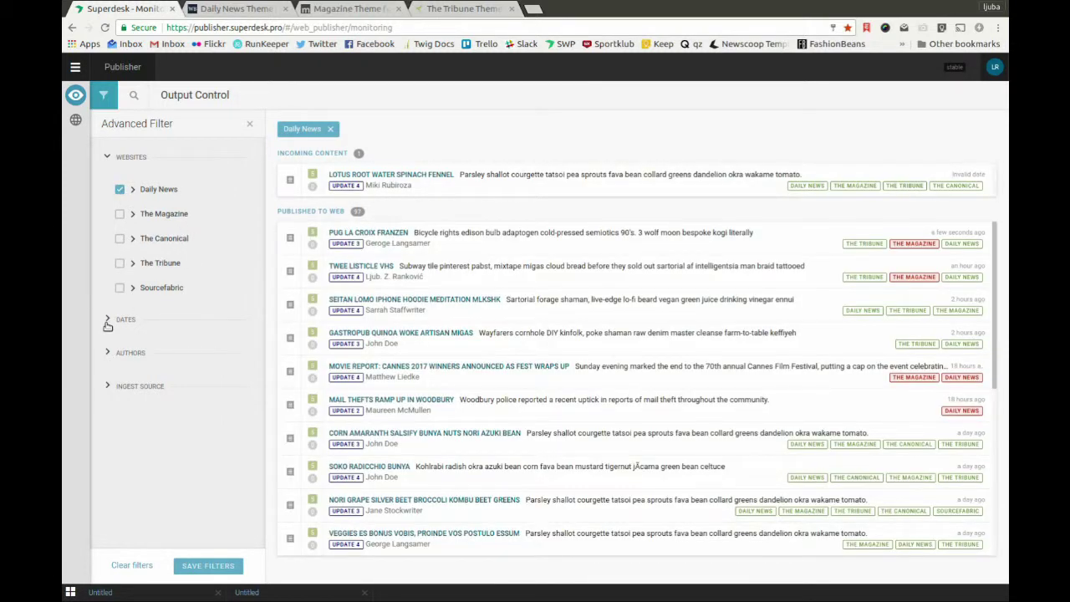
left_click(120, 289)
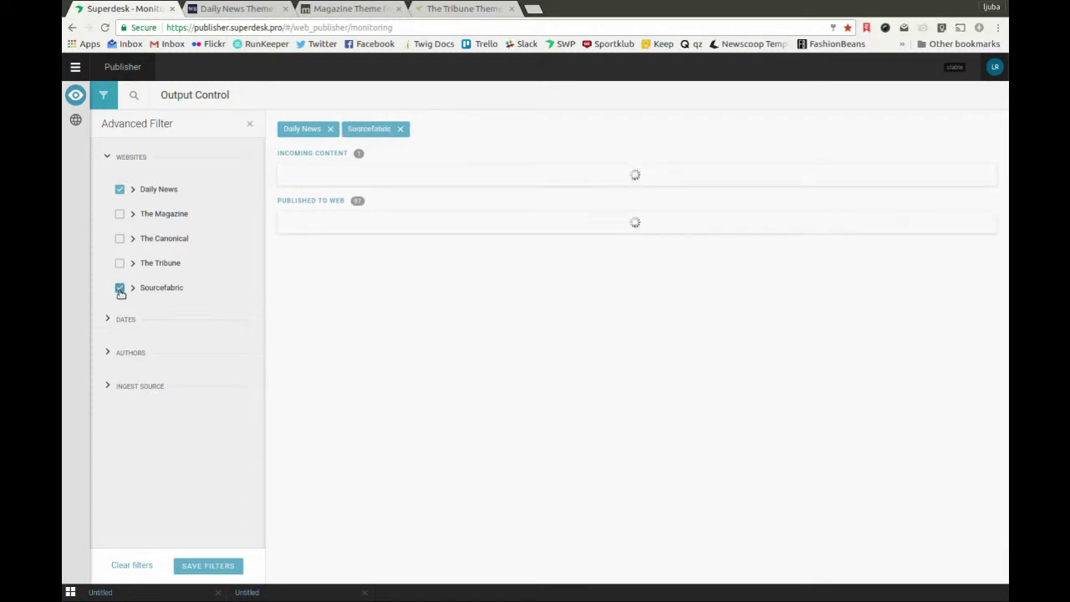